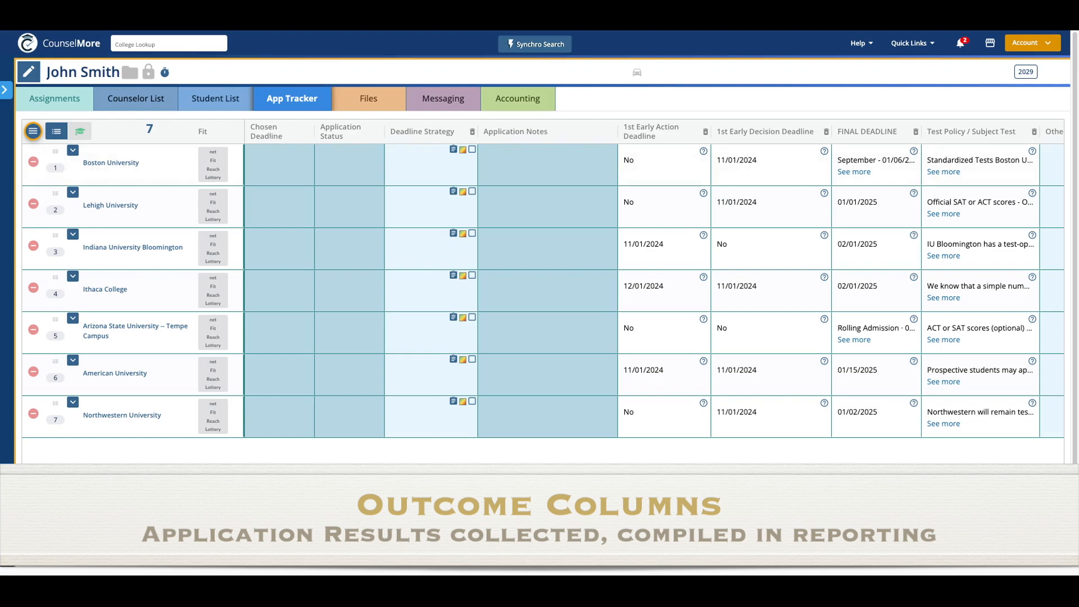
- Try reordering the Selected Major column, then open and close the table's options list
{"action": "scroll", "coordinate": [657, 281], "scroll_direction": "right", "scroll_amount": 20}
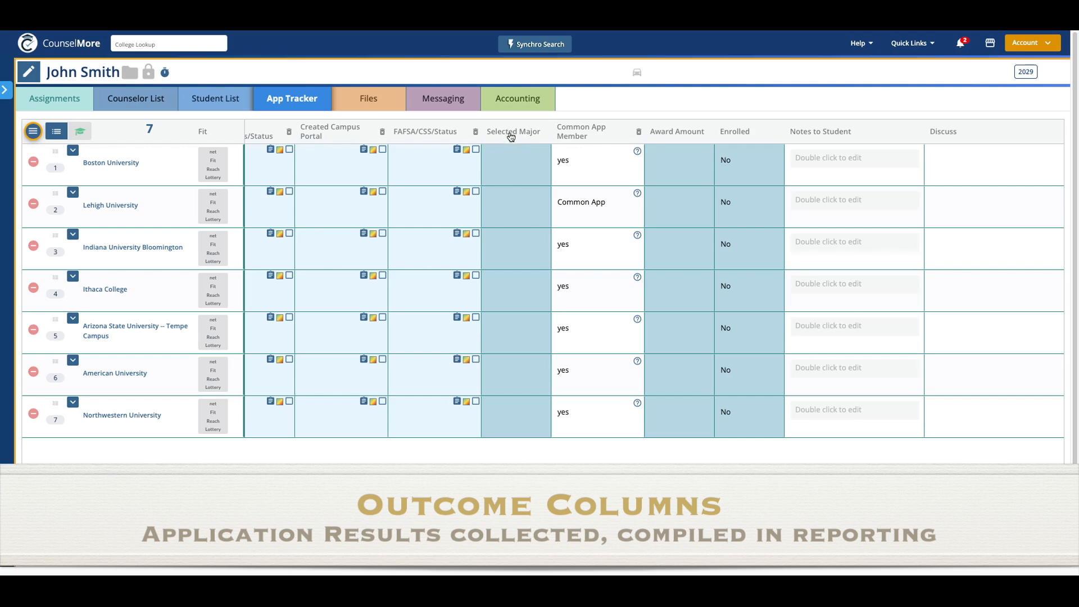
{"action": "mouse_move", "coordinate": [511, 137]}
{"action": "left_mouse_down"}
{"action": "mouse_move", "coordinate": [464, 135]}
{"action": "mouse_move", "coordinate": [512, 135]}
{"action": "left_mouse_up"}
{"action": "scroll", "coordinate": [654, 290], "scroll_direction": "left", "scroll_amount": 20}
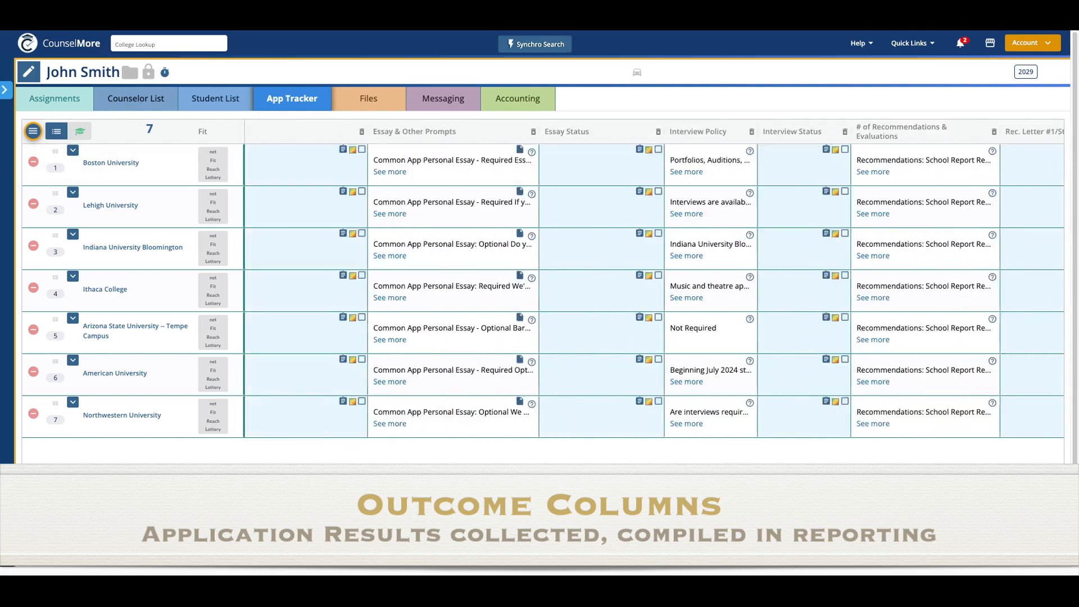
{"action": "scroll", "coordinate": [278, 540], "scroll_direction": "left", "scroll_amount": 10}
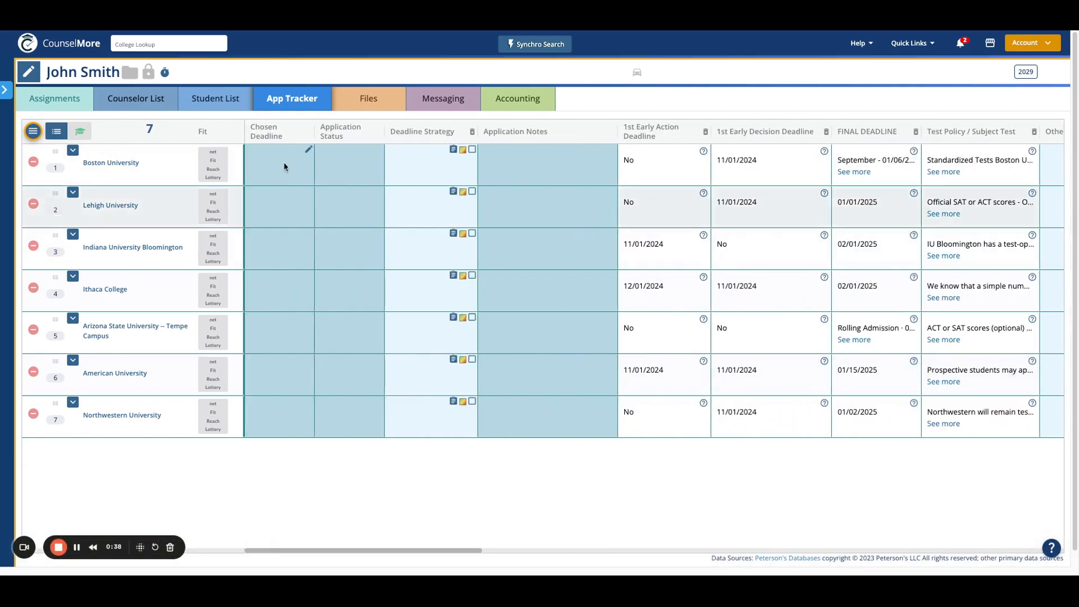
{"action": "left_click", "coordinate": [34, 132]}
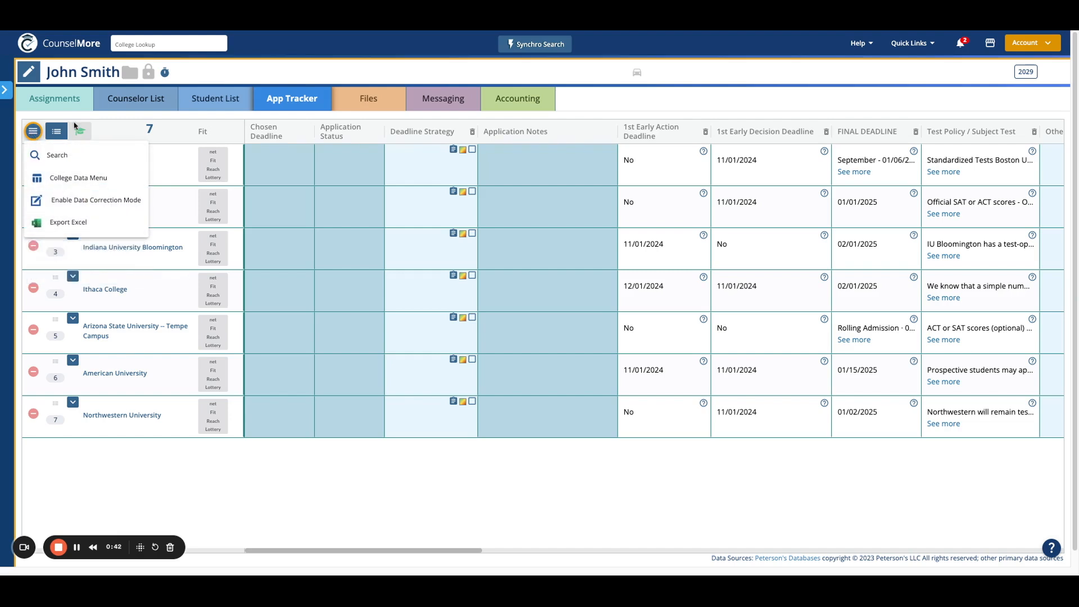
{"action": "left_click", "coordinate": [117, 120]}
- Set Boston University's chosen deadline to Early Action and save it
{"action": "mouse_move", "coordinate": [304, 155]}
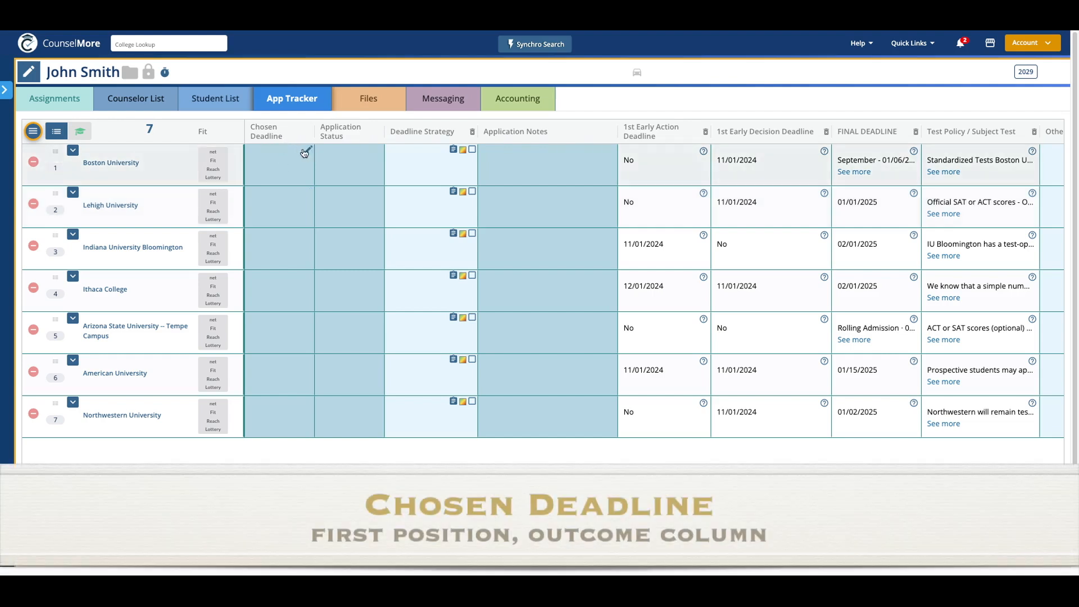
{"action": "left_click", "coordinate": [308, 153]}
{"action": "left_click", "coordinate": [317, 188]}
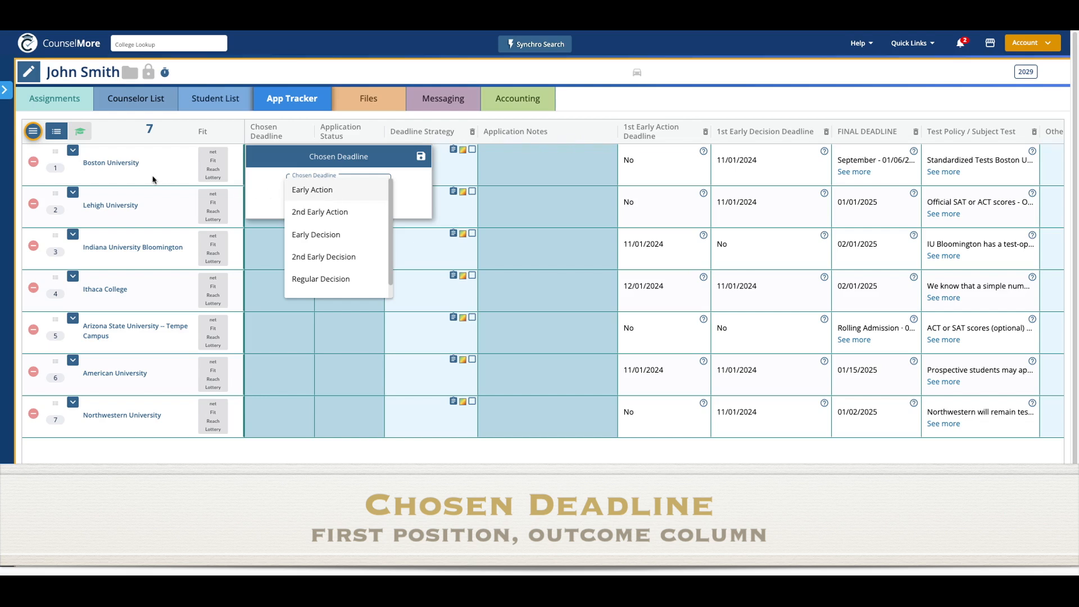
{"action": "left_click", "coordinate": [331, 192]}
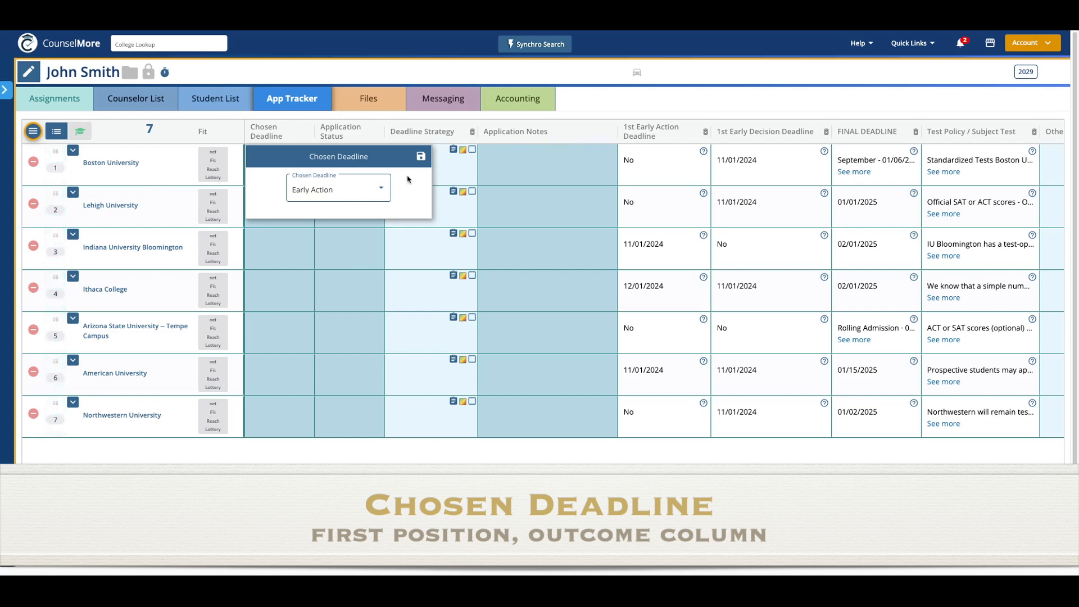
{"action": "left_click", "coordinate": [421, 159]}
- Set Lehigh's and Indiana University Bloomington's chosen deadlines to Regular Decision
{"action": "left_click", "coordinate": [308, 198]}
{"action": "left_click", "coordinate": [322, 230]}
{"action": "left_click", "coordinate": [316, 315]}
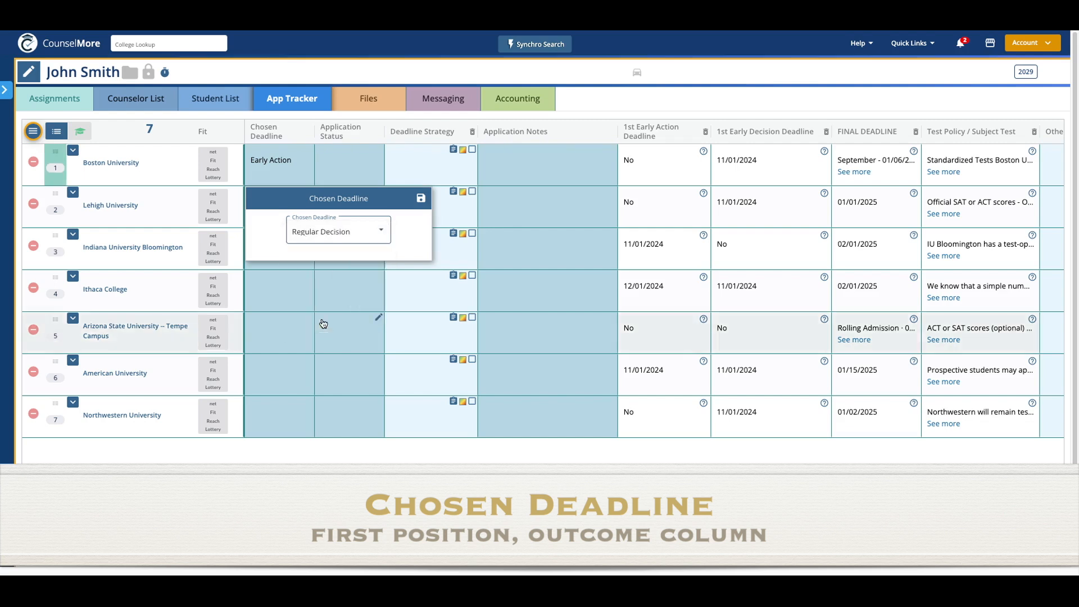
{"action": "left_click", "coordinate": [420, 201]}
{"action": "left_click", "coordinate": [301, 243]}
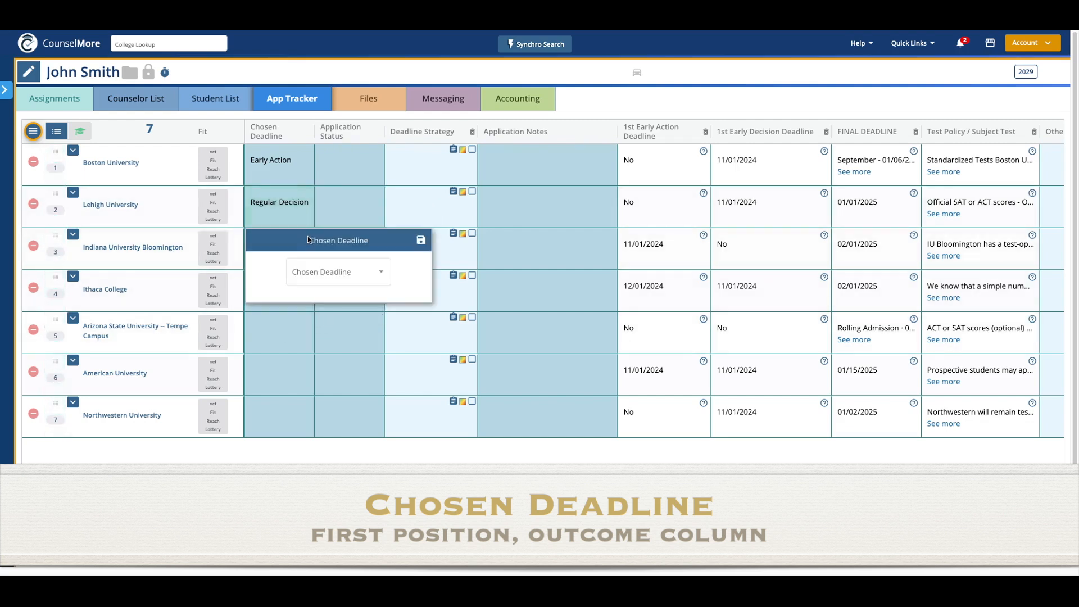
{"action": "left_click", "coordinate": [334, 281]}
{"action": "left_click", "coordinate": [335, 366]}
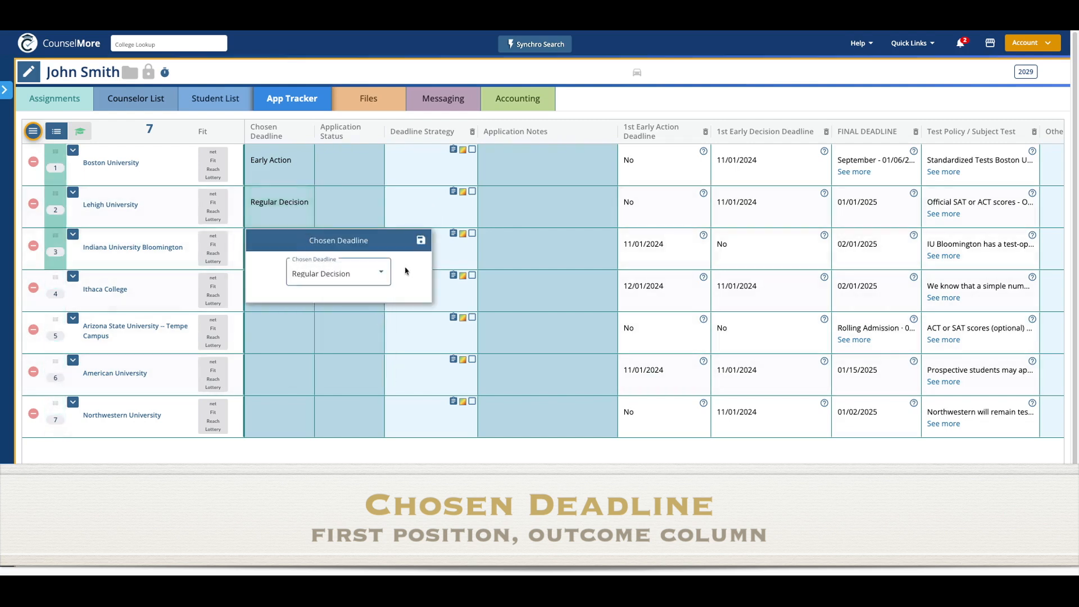
{"action": "left_click", "coordinate": [421, 242]}
- Set Ithaca College's and Arizona State's chosen deadlines to Regular Decision
{"action": "left_click", "coordinate": [306, 284]}
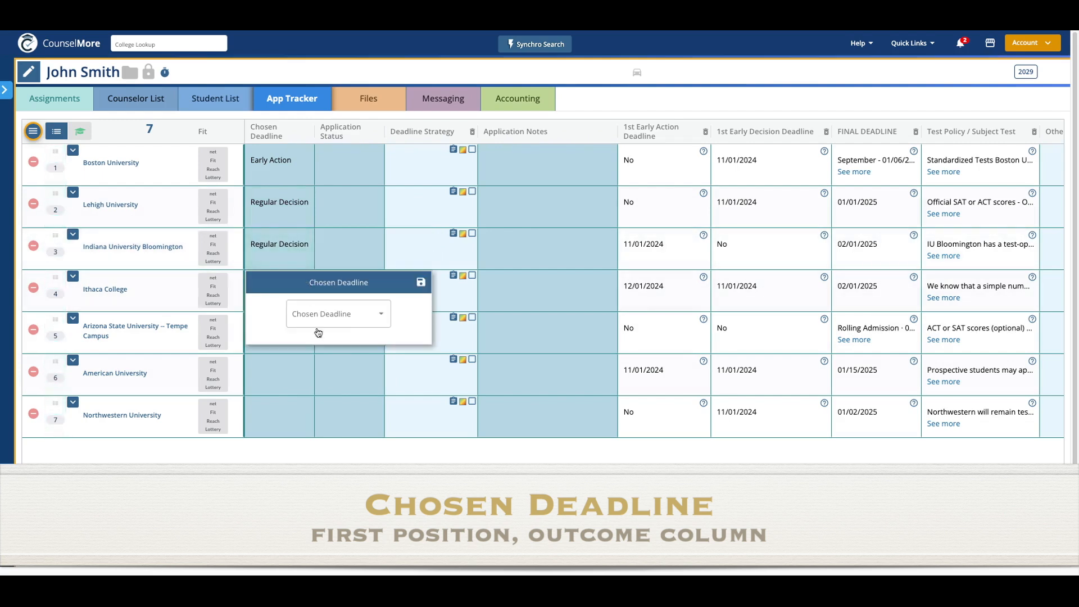
{"action": "left_click", "coordinate": [326, 323]}
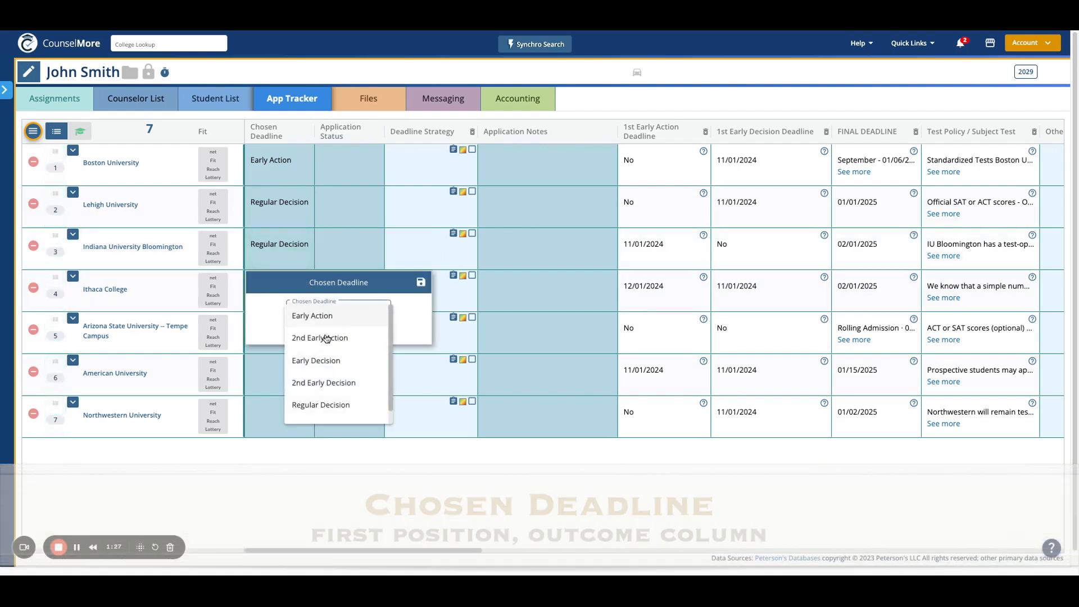
{"action": "scroll", "coordinate": [328, 404], "scroll_direction": "down", "scroll_amount": 1}
{"action": "left_click", "coordinate": [331, 394]}
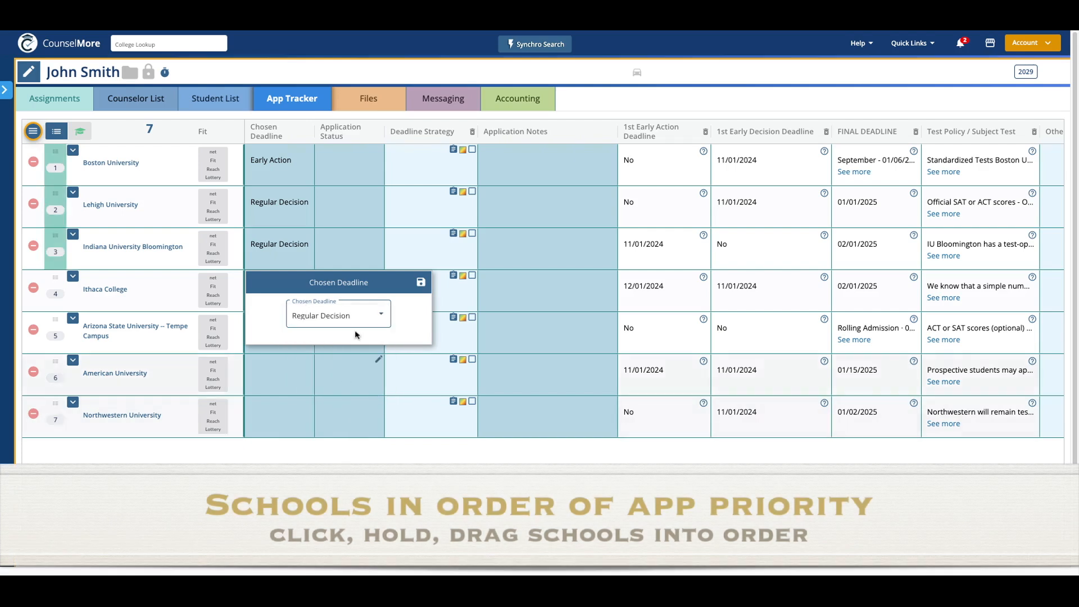
{"action": "left_click", "coordinate": [421, 284]}
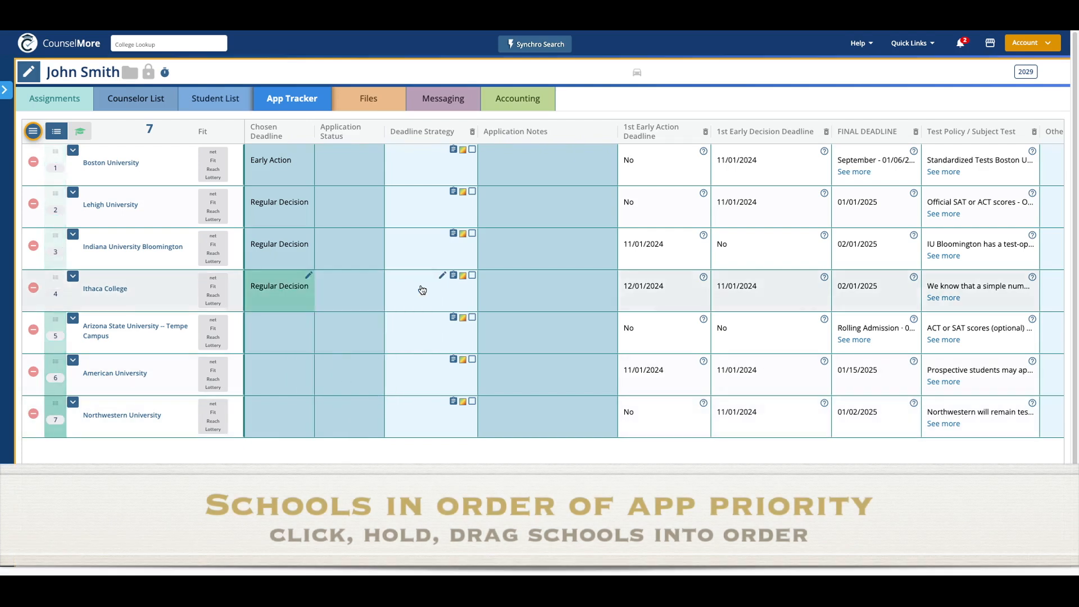
{"action": "left_click", "coordinate": [308, 317]}
{"action": "left_click", "coordinate": [316, 354]}
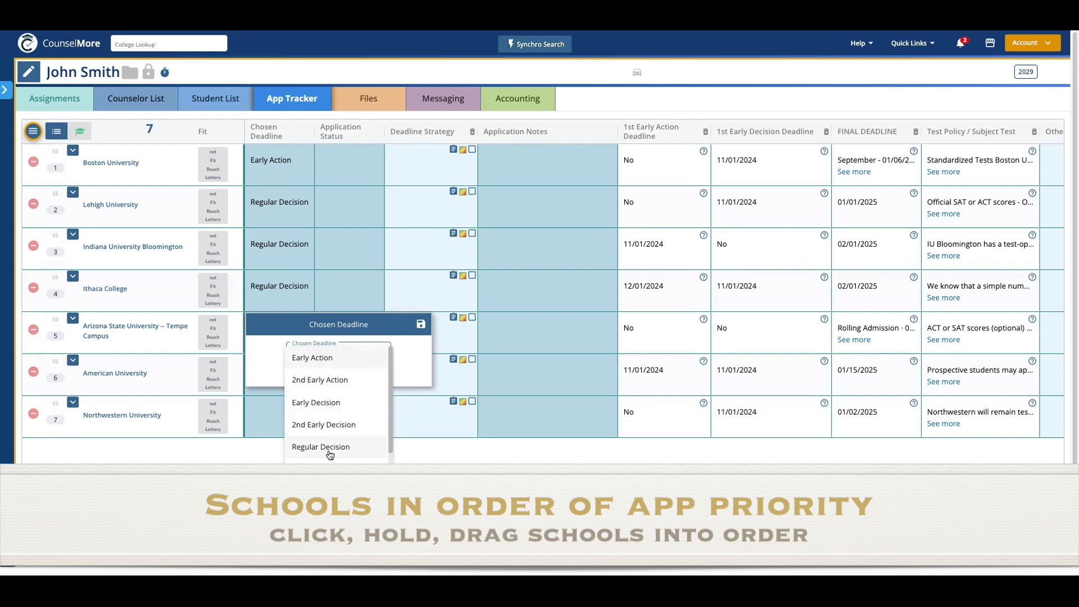
{"action": "left_click", "coordinate": [307, 447]}
{"action": "left_click", "coordinate": [421, 325]}
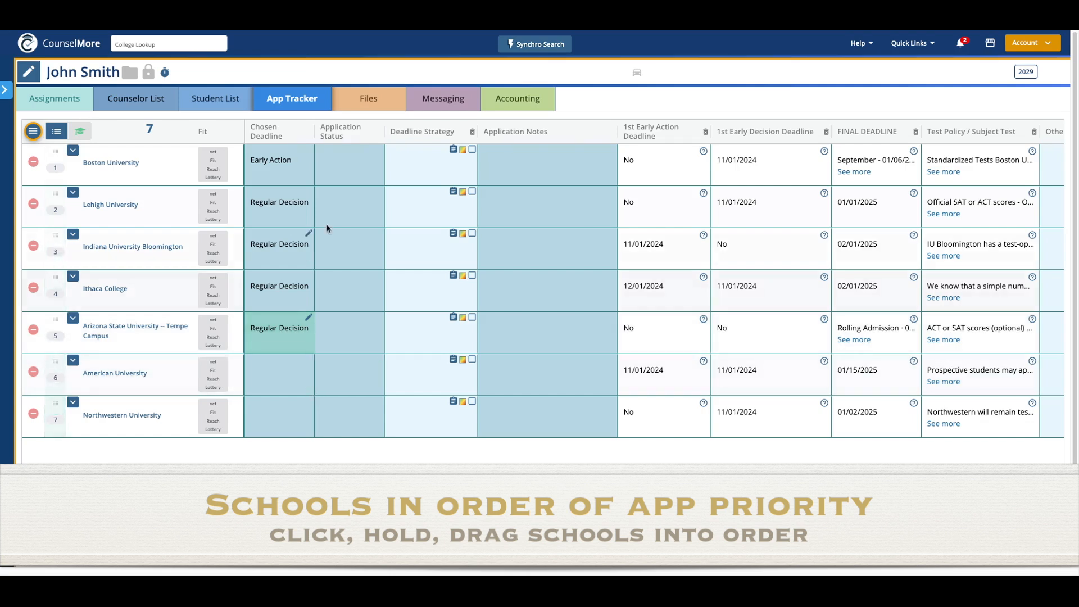
- Mark Boston University, Lehigh and Indiana University Bloomington as Not Submitted
{"action": "left_click", "coordinate": [378, 150]}
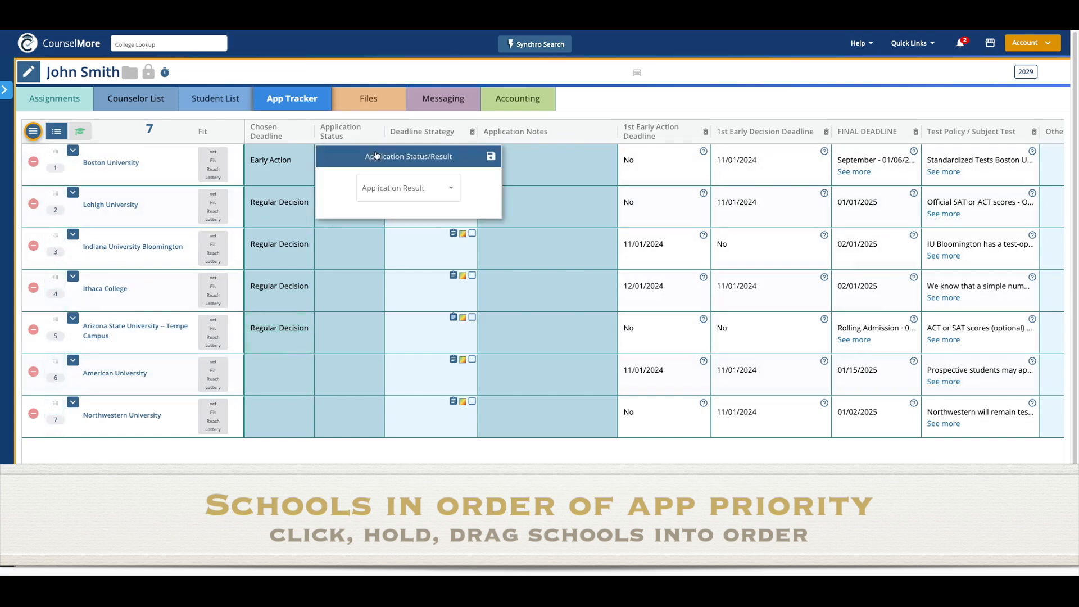
{"action": "left_click", "coordinate": [390, 183]}
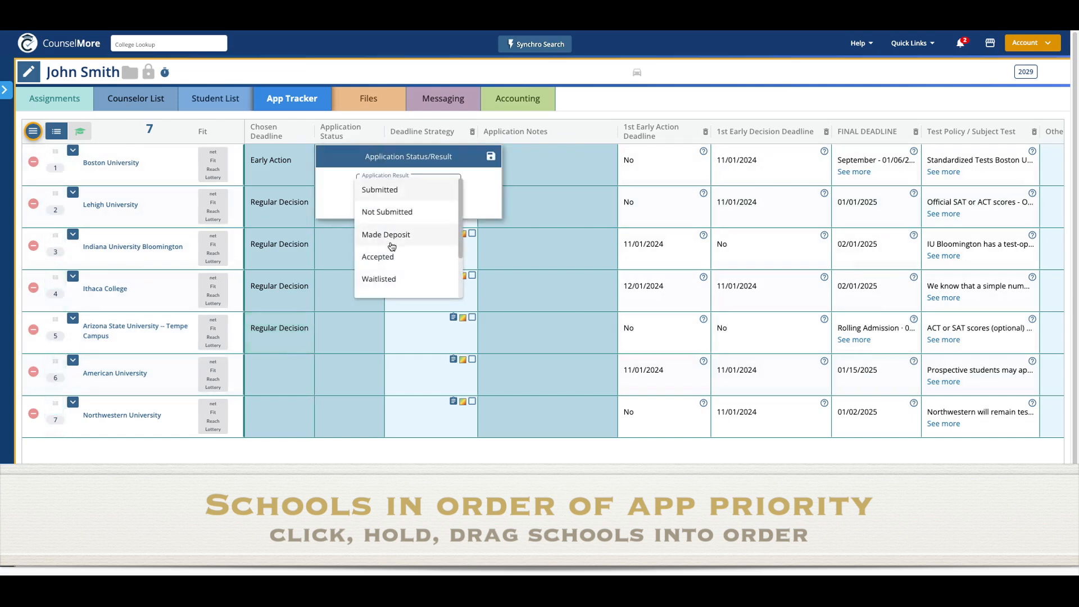
{"action": "left_click", "coordinate": [393, 219]}
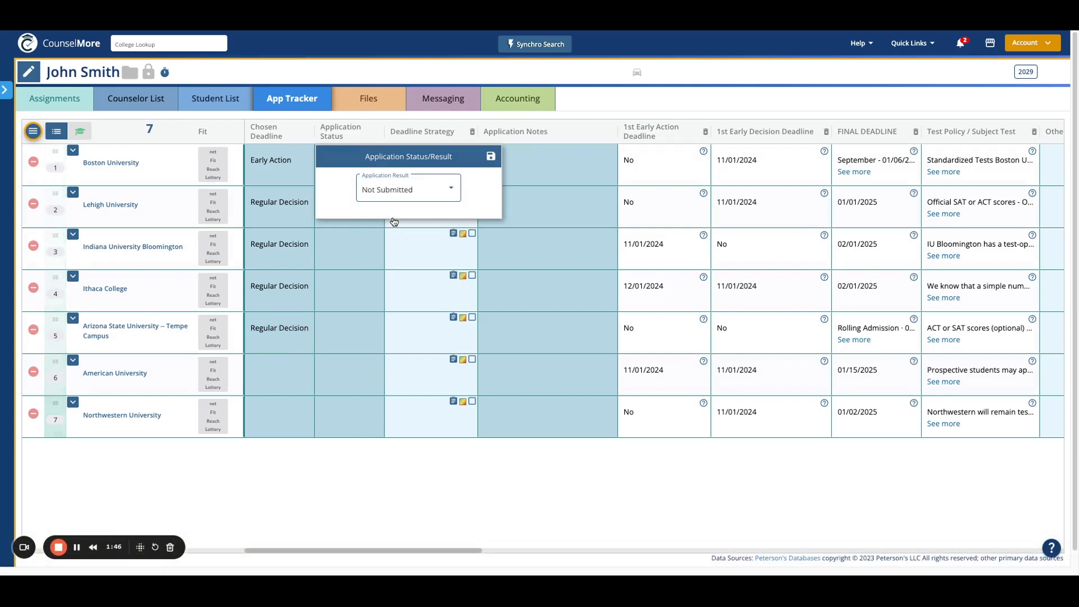
{"action": "left_click", "coordinate": [491, 157]}
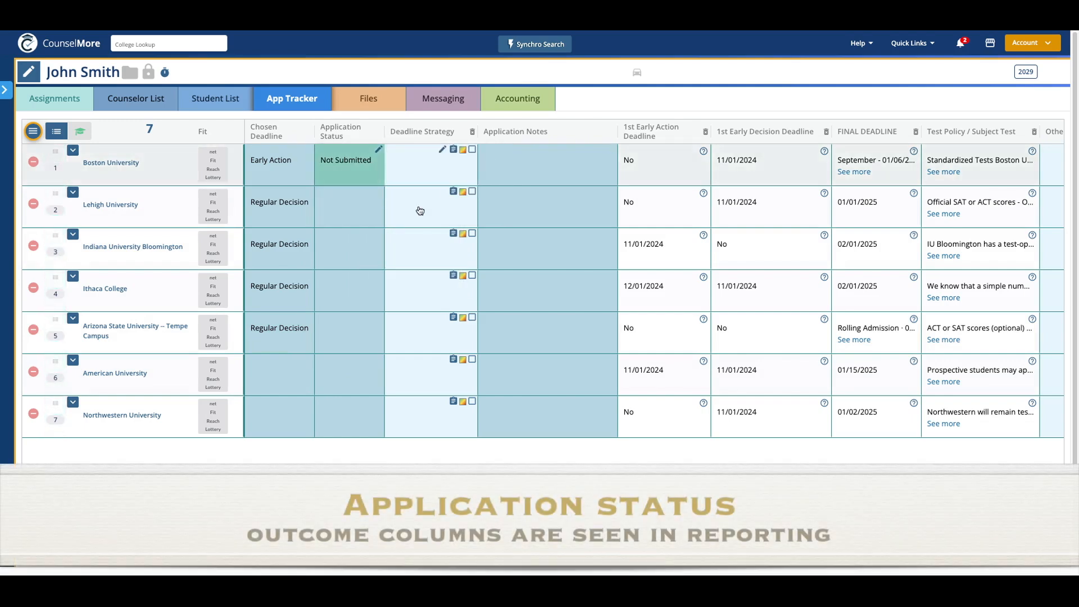
{"action": "left_click", "coordinate": [377, 199]}
{"action": "left_click", "coordinate": [393, 230]}
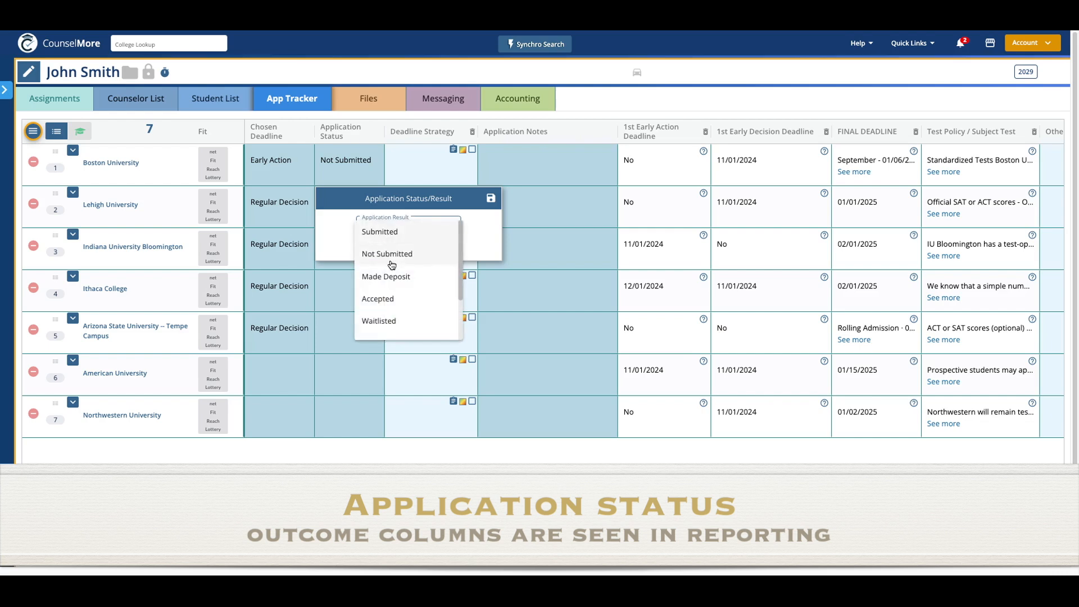
{"action": "left_click", "coordinate": [388, 248]}
{"action": "left_click", "coordinate": [490, 198]}
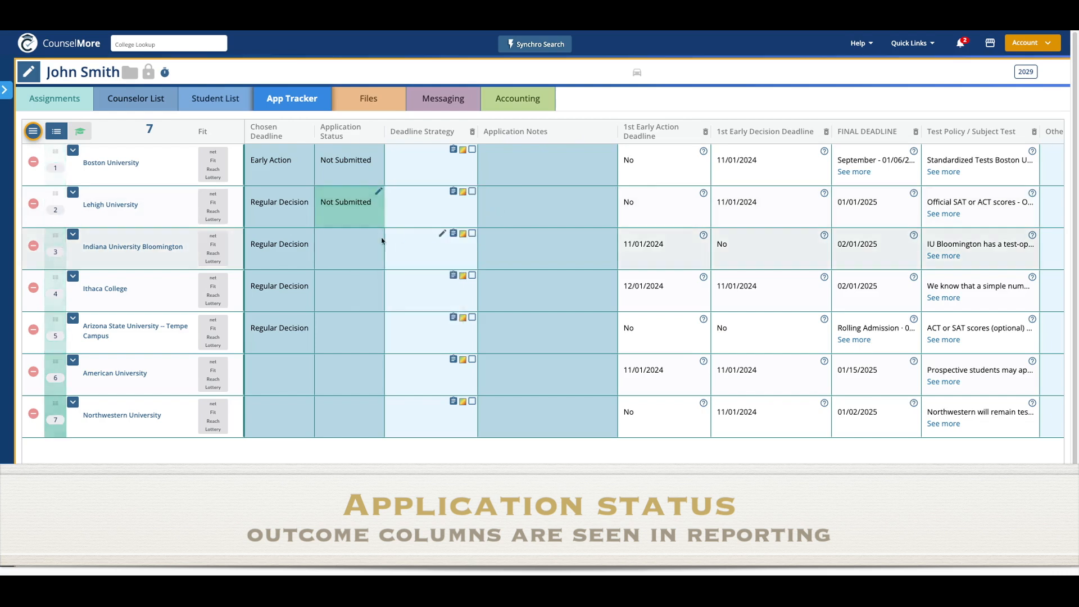
{"action": "left_click", "coordinate": [384, 243]}
{"action": "left_click", "coordinate": [432, 270]}
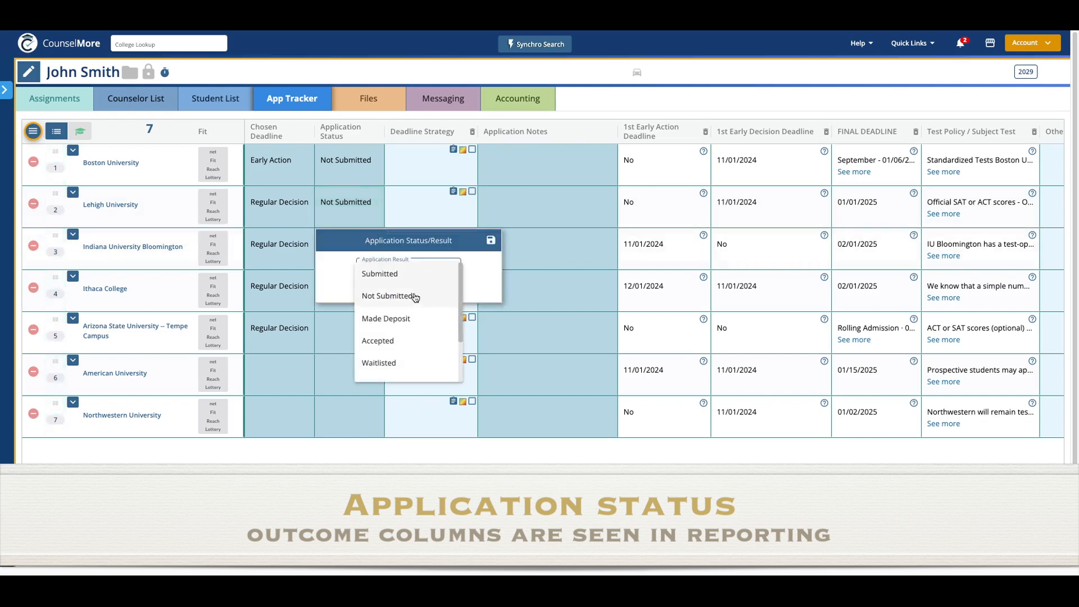
{"action": "left_click", "coordinate": [415, 296]}
{"action": "left_click", "coordinate": [491, 241]}
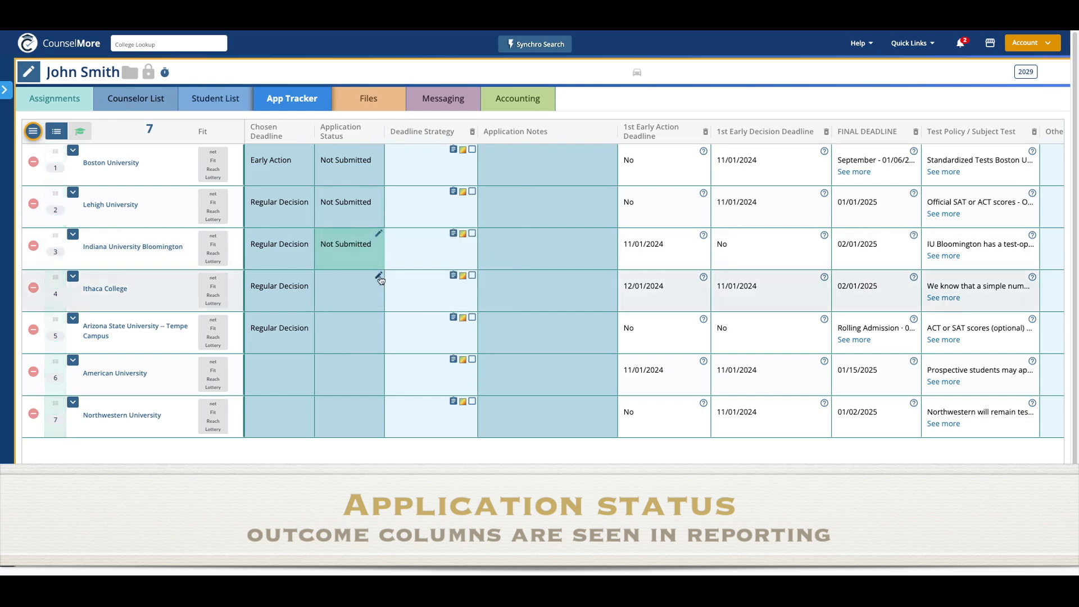
- Mark Ithaca College and Arizona State as Not Submitted
{"action": "left_click", "coordinate": [376, 280]}
{"action": "left_click", "coordinate": [392, 320]}
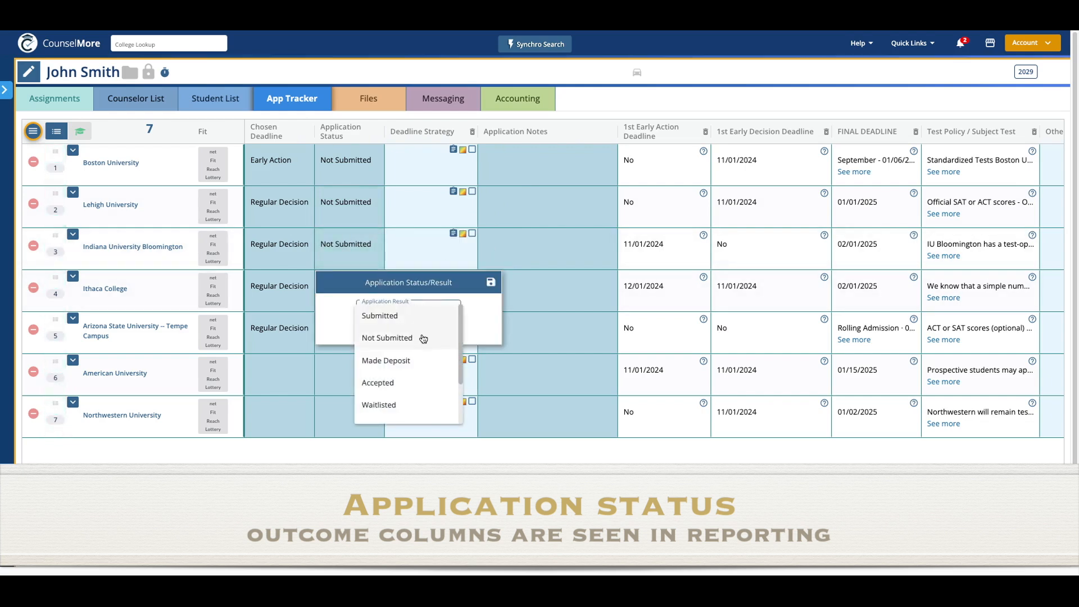
{"action": "left_click", "coordinate": [424, 338]}
{"action": "left_click", "coordinate": [491, 282]}
{"action": "left_click", "coordinate": [376, 319]}
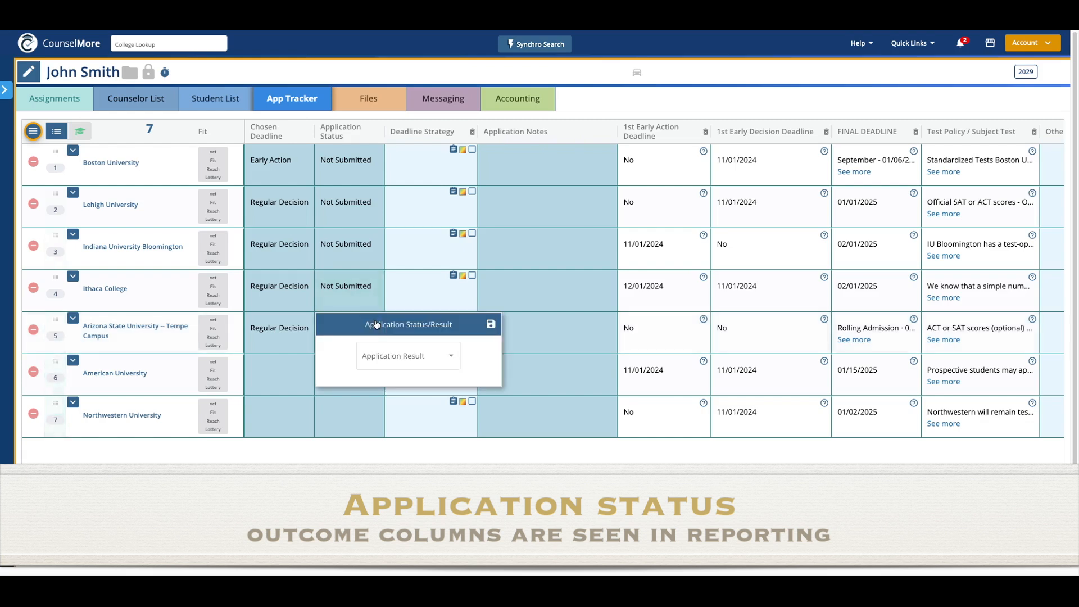
{"action": "left_click", "coordinate": [394, 350]}
{"action": "left_click", "coordinate": [393, 380]}
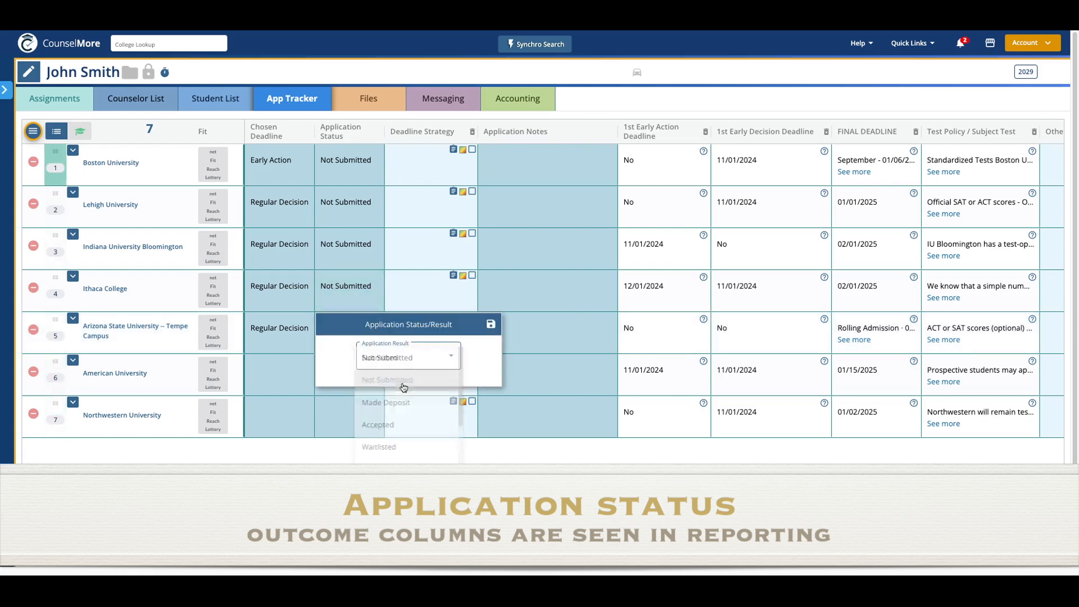
{"action": "left_click", "coordinate": [490, 326]}
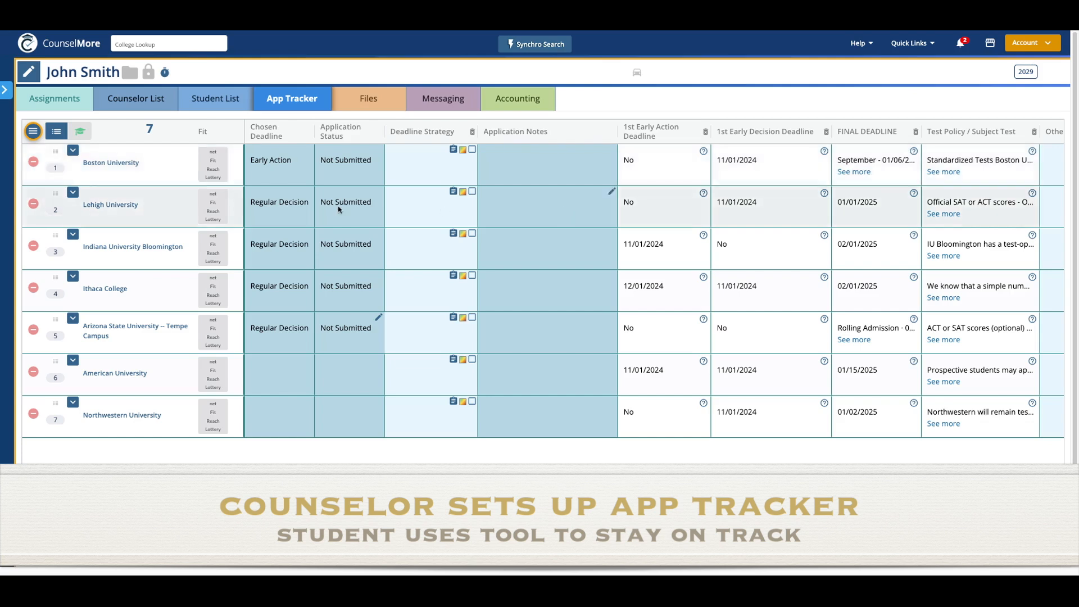
{"action": "left_click_drag", "start_coordinate": [55, 152], "coordinate": [85, 163]}
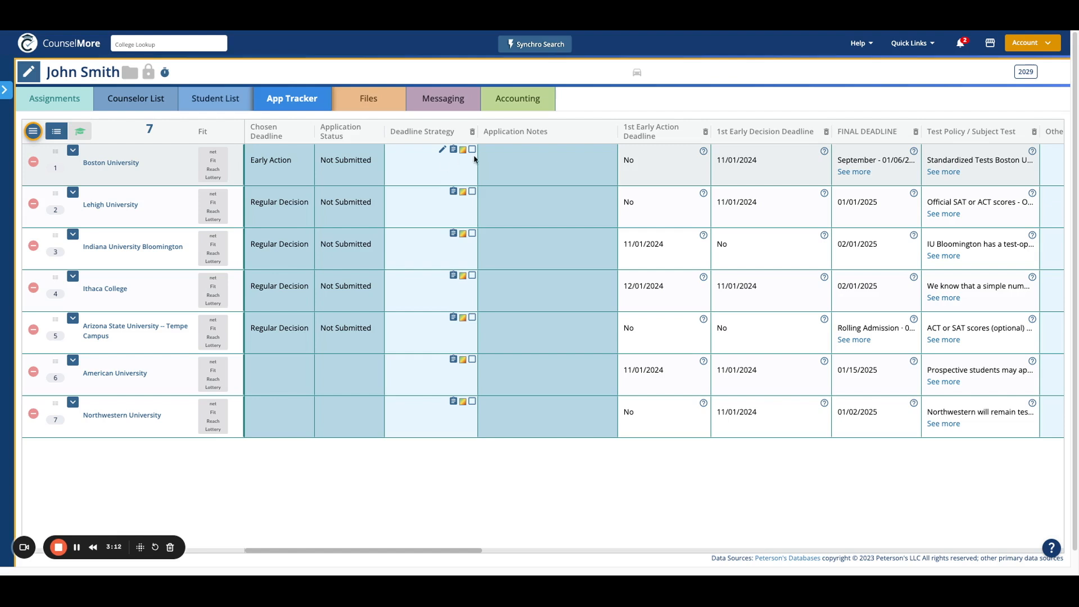
{"action": "left_click", "coordinate": [443, 152]}
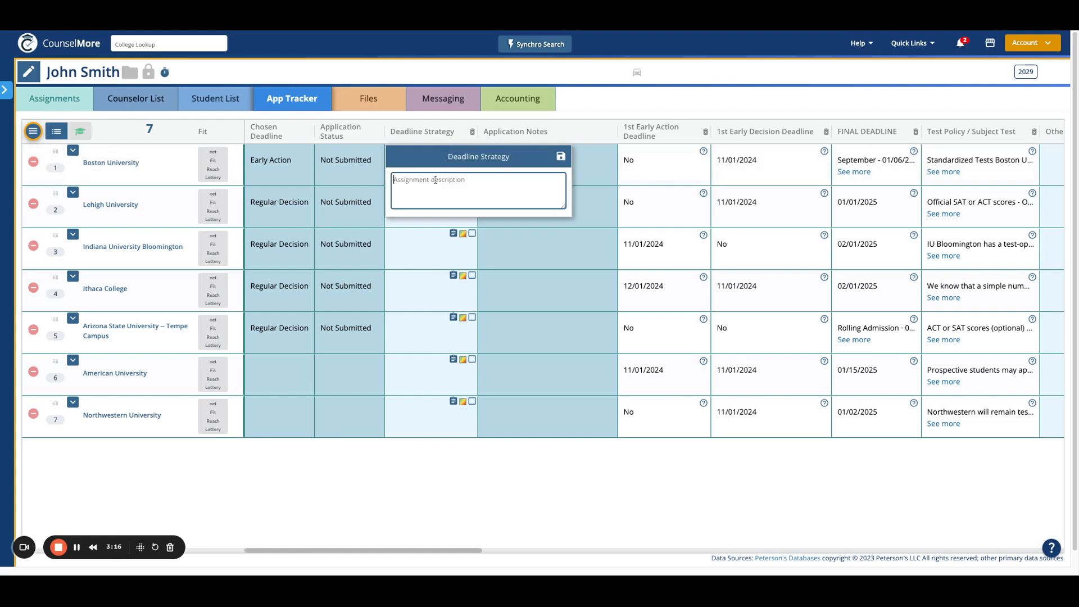
- Write Boston University's deadline strategy note 'On the website it clearly states we cannot a…' and scroll right to Application Notes
{"action": "type", "text": "On"}
{"action": "type", "text": " the website it clearly sta"}
{"action": "type", "text": "tes we cannot a"}
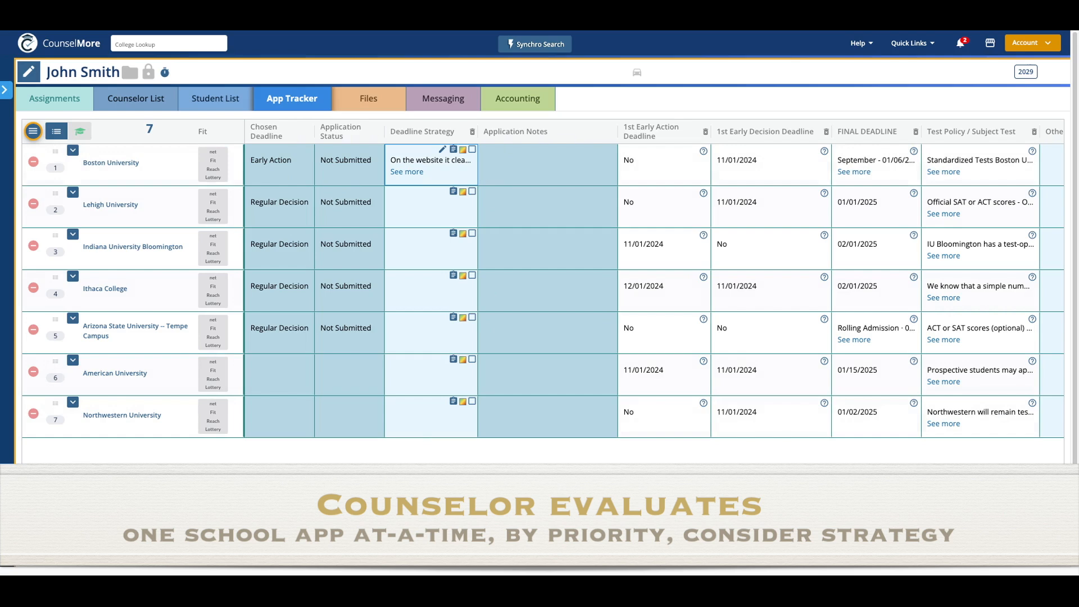
{"action": "scroll", "coordinate": [655, 291], "scroll_direction": "right", "scroll_amount": 1}
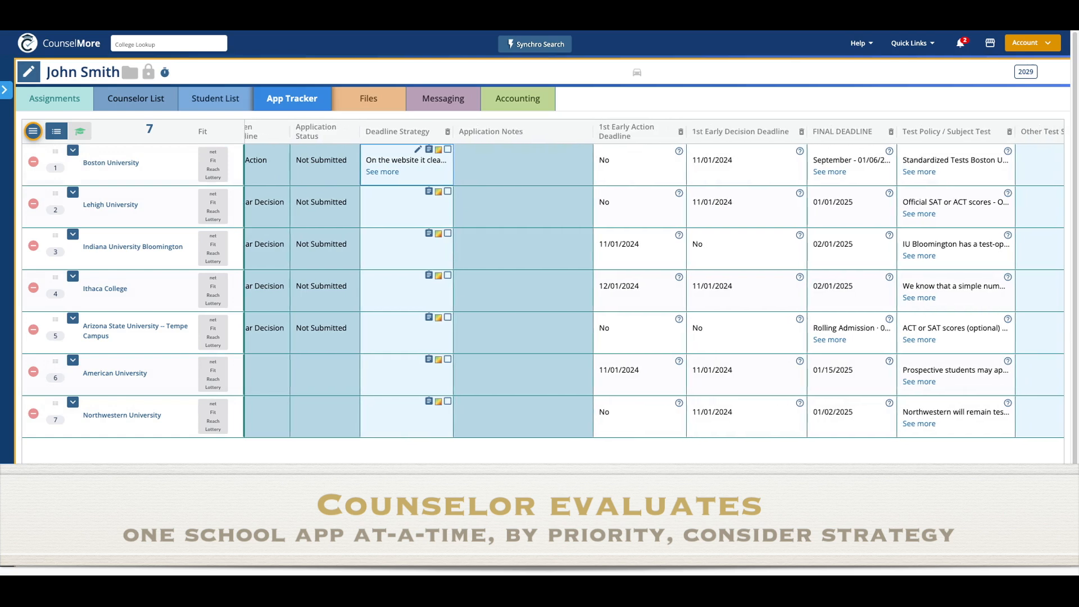
{"action": "scroll", "coordinate": [446, 243], "scroll_direction": "right", "scroll_amount": 4}
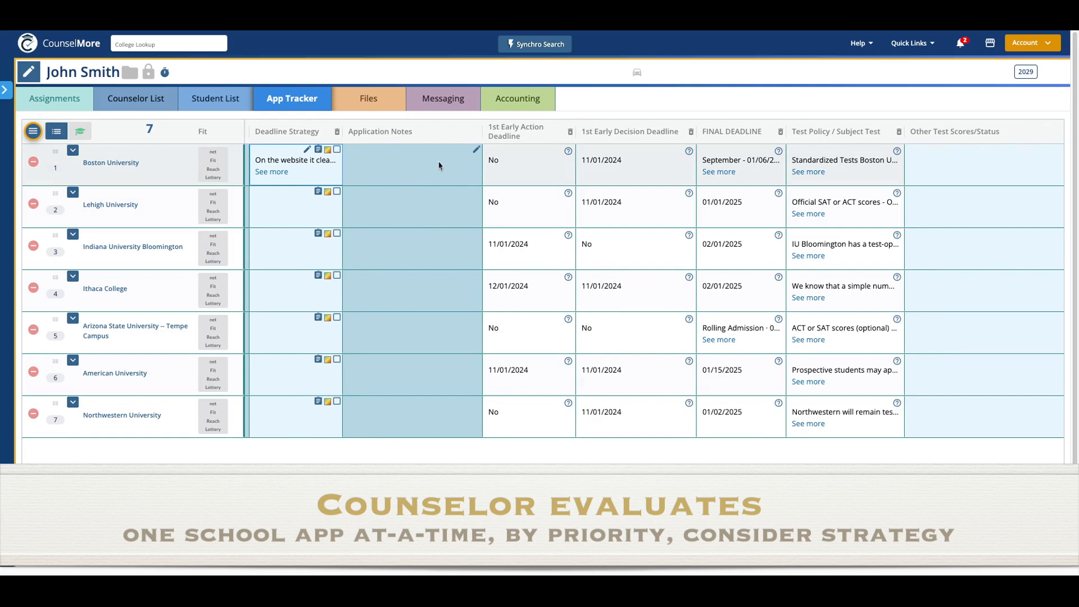
- Save the note 'NOtes I reflect on when applying to this school later' in Boston University's Application Notes
{"action": "left_click", "coordinate": [476, 149]}
{"action": "left_click", "coordinate": [412, 188]}
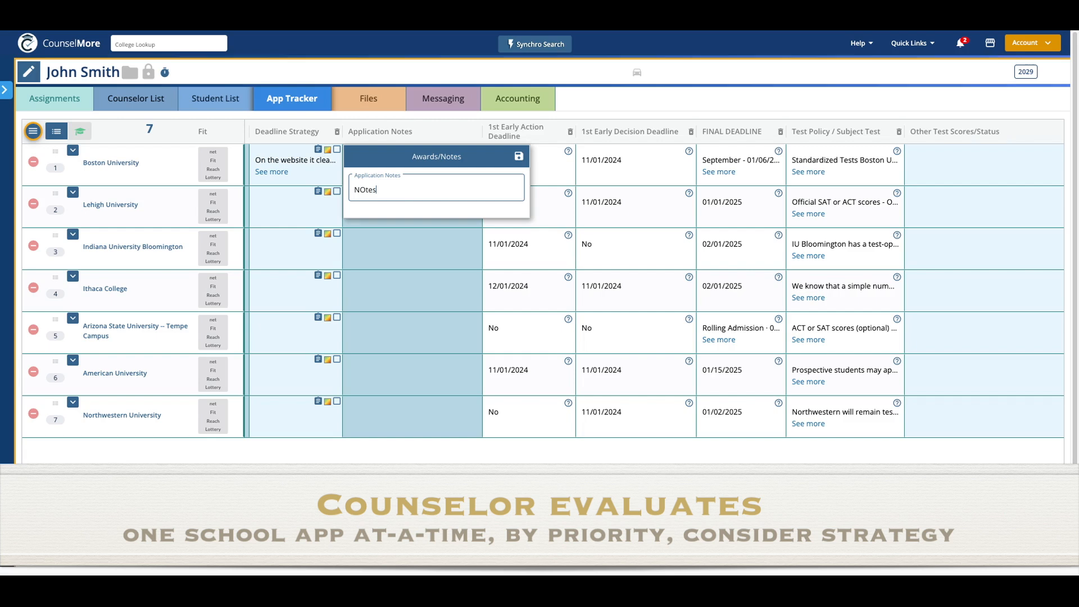
{"action": "type", "text": "NOtes I reflect on when applyin"}
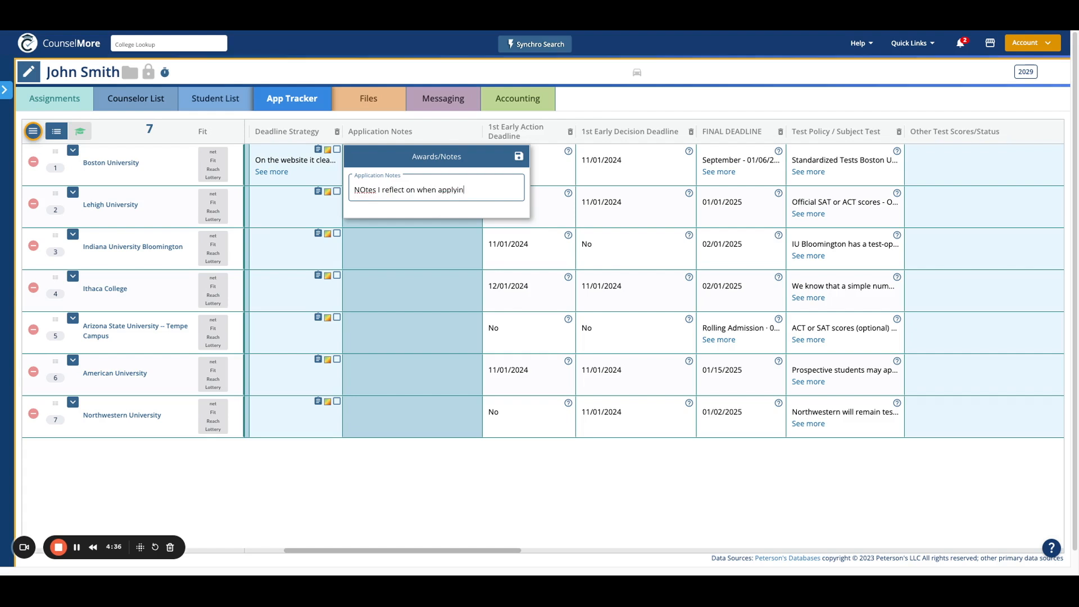
{"action": "type", "text": "g to this school later"}
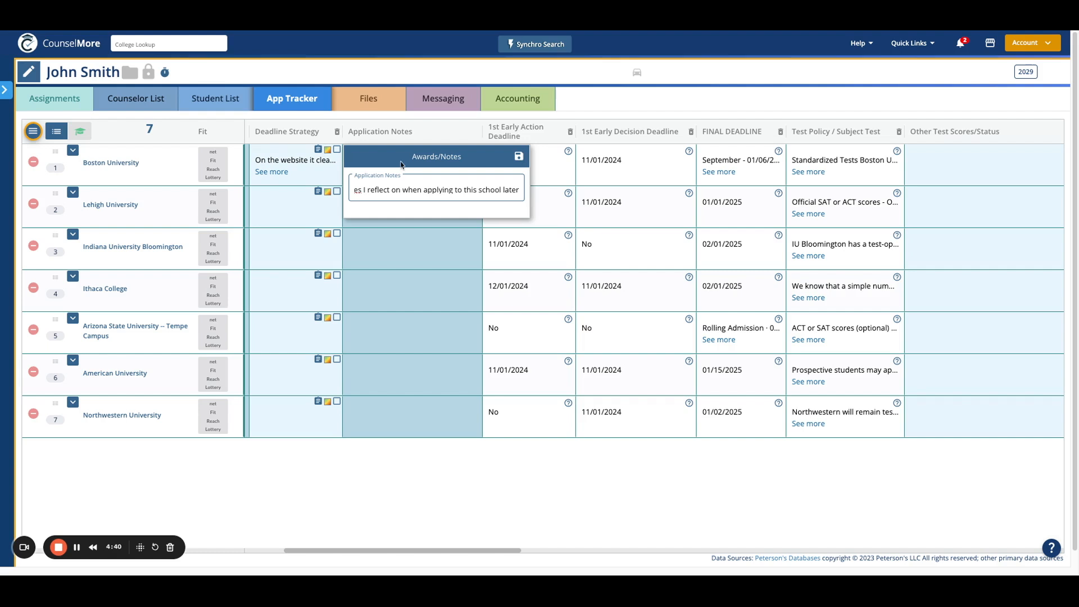
{"action": "left_click", "coordinate": [519, 157]}
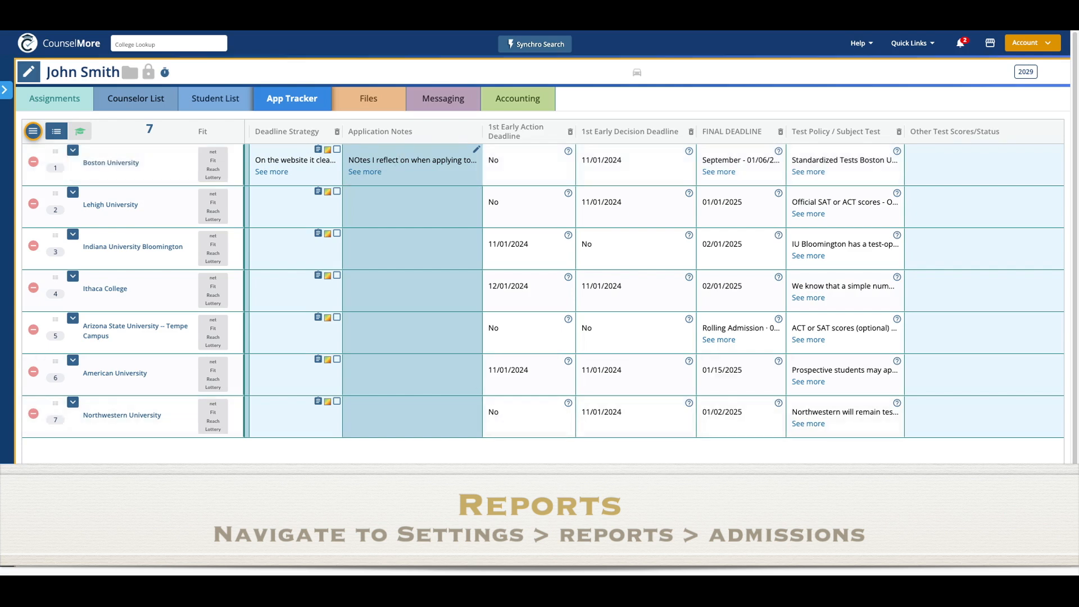
- Scroll the tracker right to show Essay & Other Prompts, Essay Status and Interview Policy
{"action": "left_click_drag", "start_coordinate": [329, 553], "coordinate": [392, 556]}
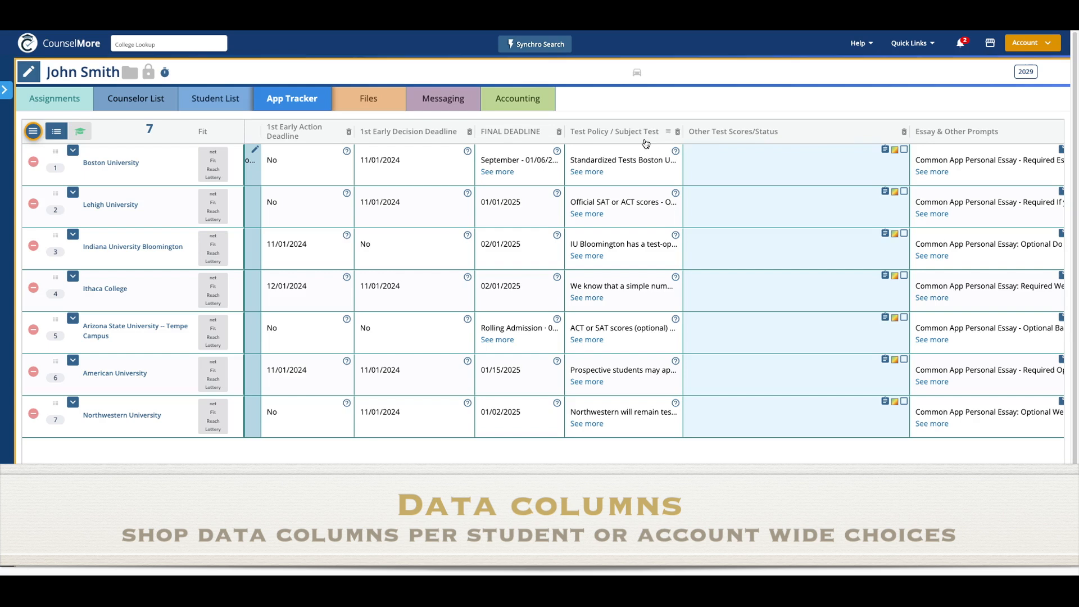
{"action": "scroll", "coordinate": [361, 125], "scroll_direction": "right", "scroll_amount": 5}
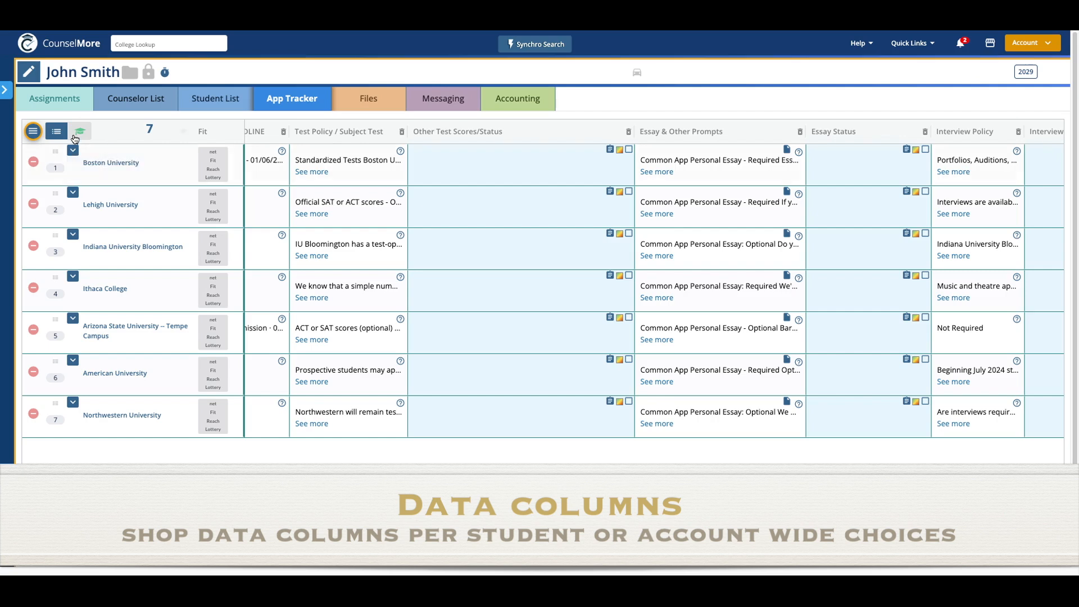
- In College Data settings, review Application Guidelines' App Tracker Strategy & Status Columns, highlighting Other Test Scores/Status
{"action": "left_click", "coordinate": [34, 133]}
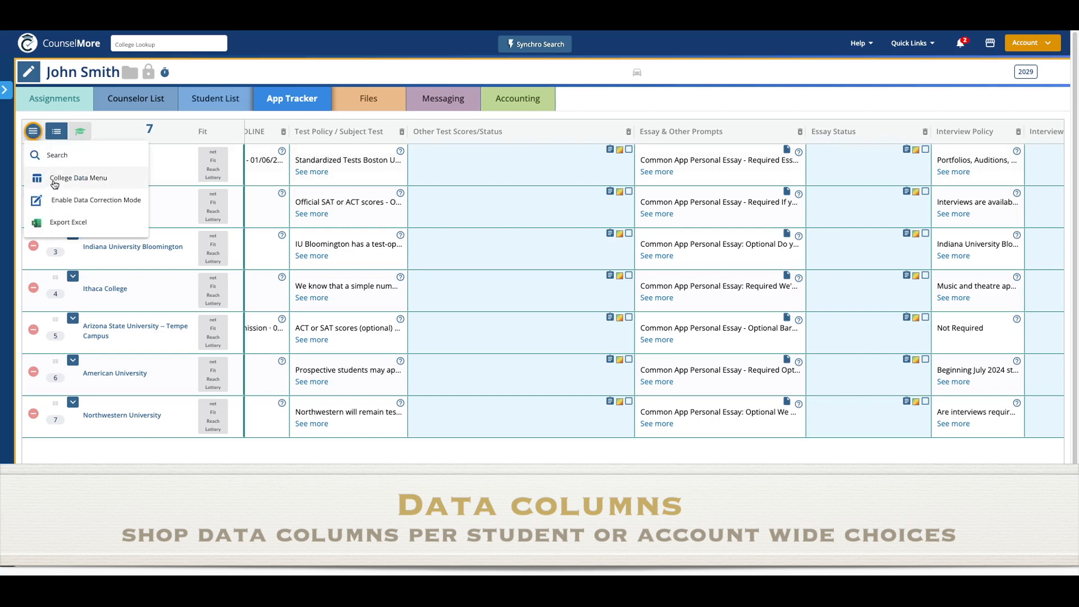
{"action": "left_click", "coordinate": [95, 184]}
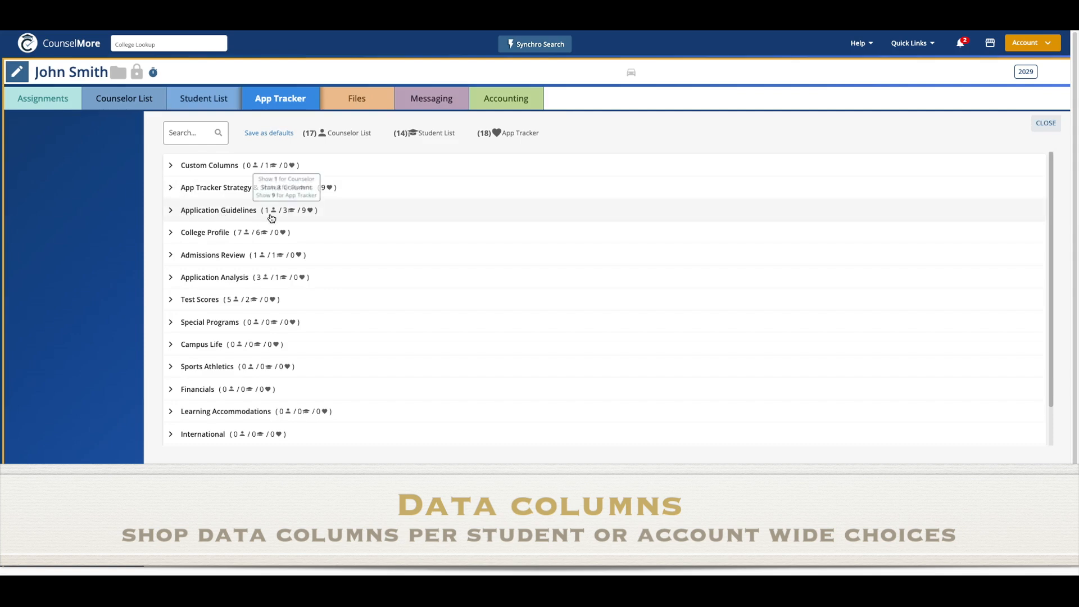
{"action": "left_click", "coordinate": [188, 214]}
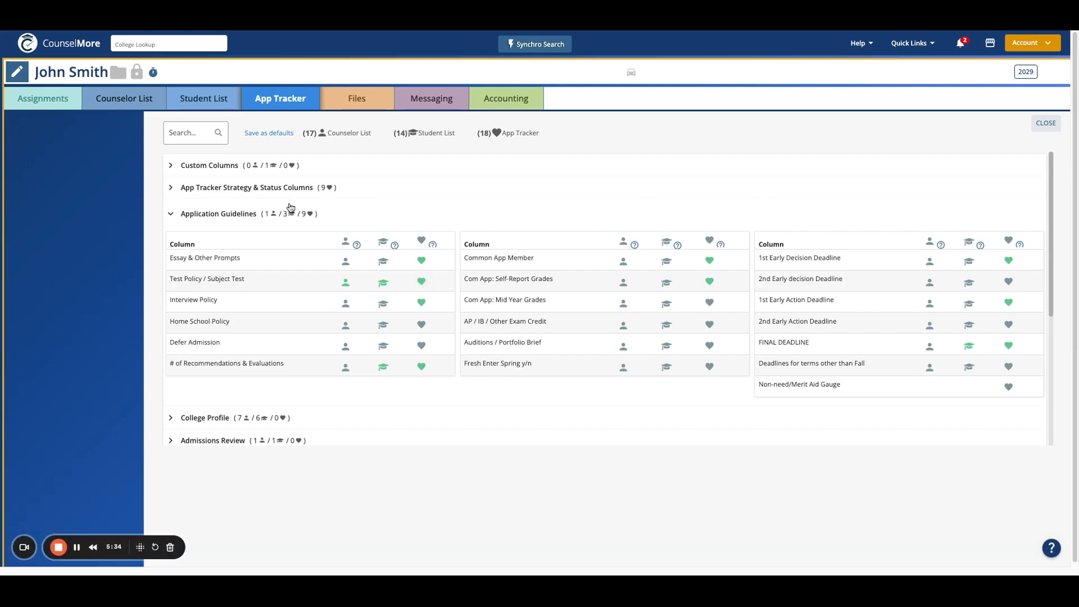
{"action": "left_click", "coordinate": [178, 196]}
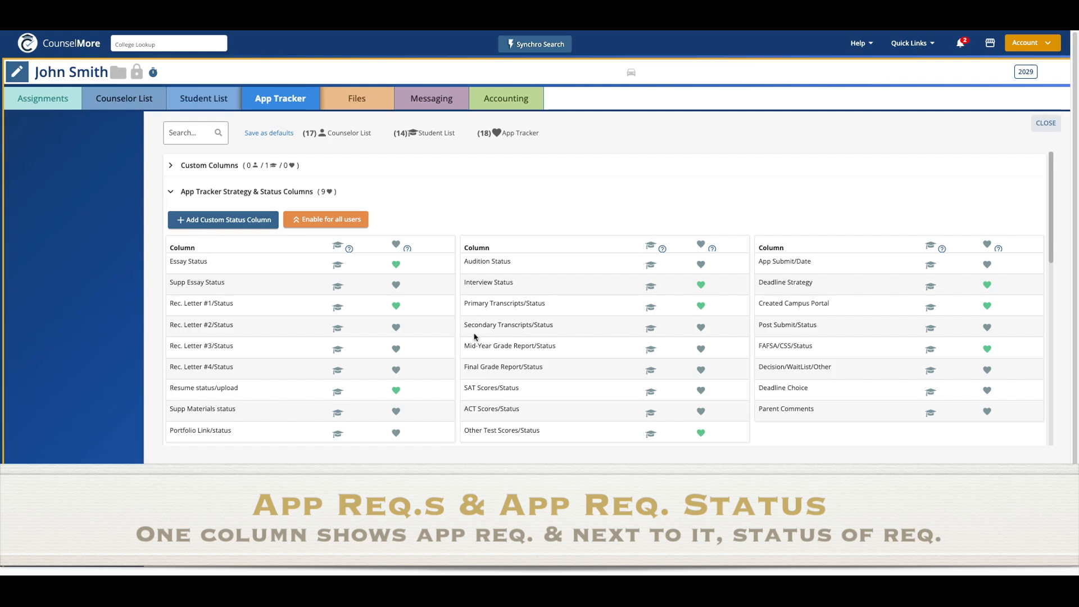
{"action": "left_click_drag", "start_coordinate": [466, 432], "coordinate": [544, 434]}
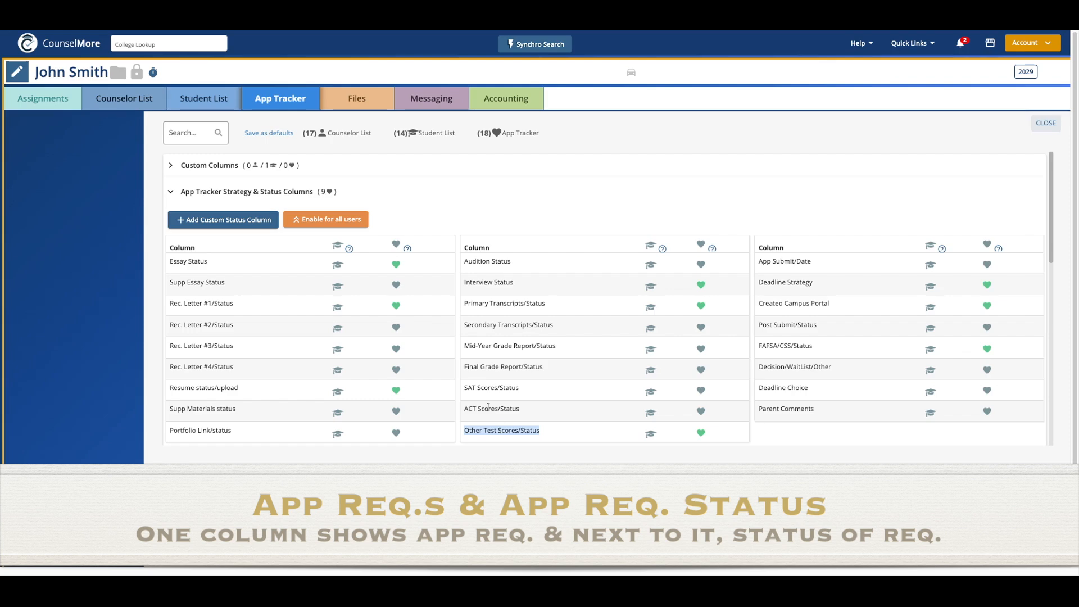
{"action": "left_click", "coordinate": [502, 387]}
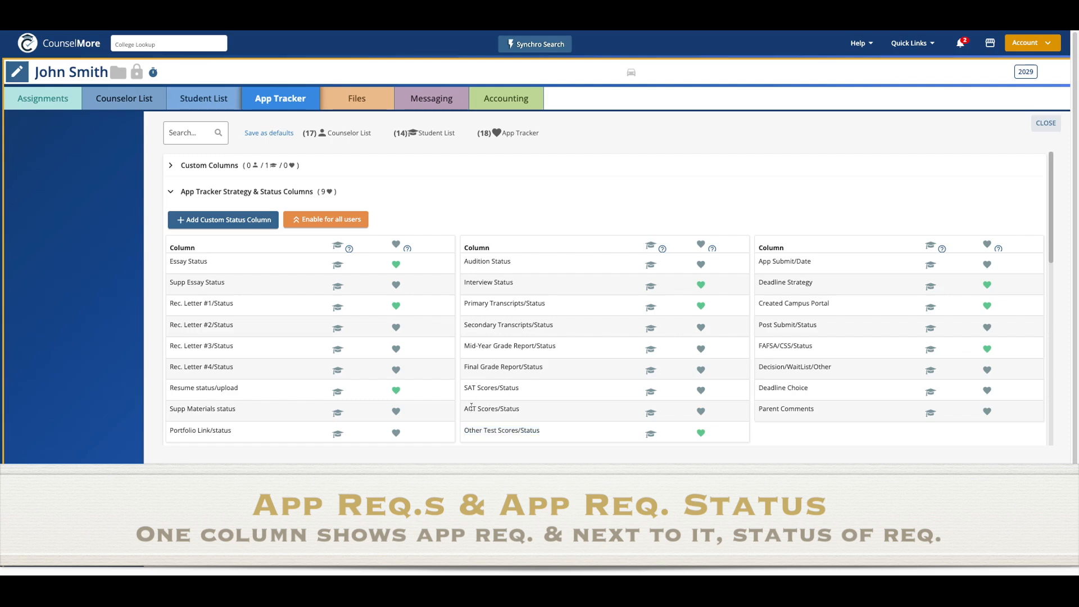
{"action": "left_click_drag", "start_coordinate": [467, 432], "coordinate": [546, 433]}
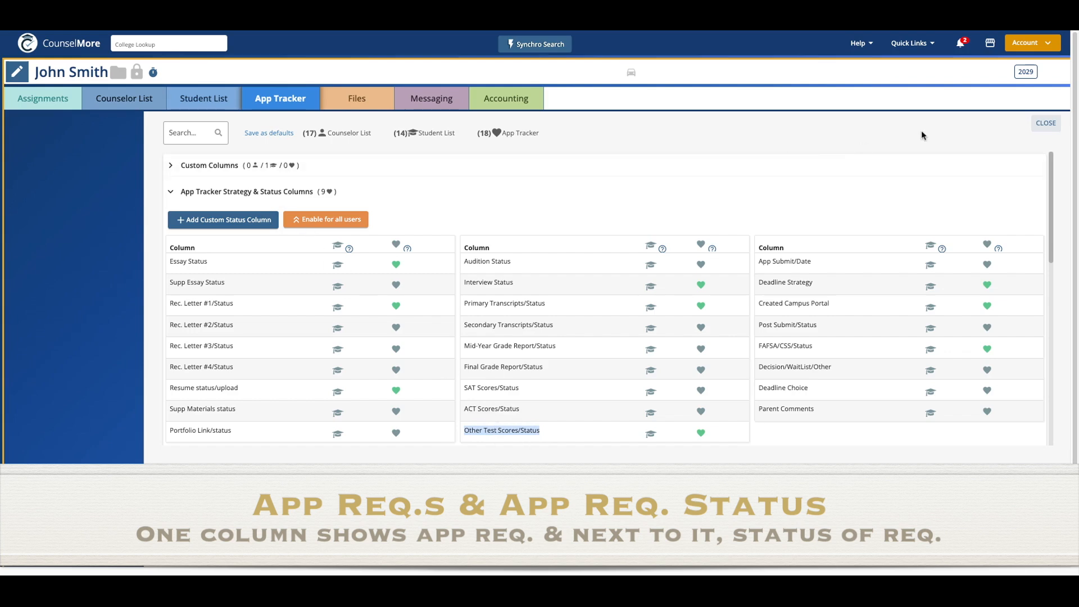
{"action": "left_click", "coordinate": [1042, 127]}
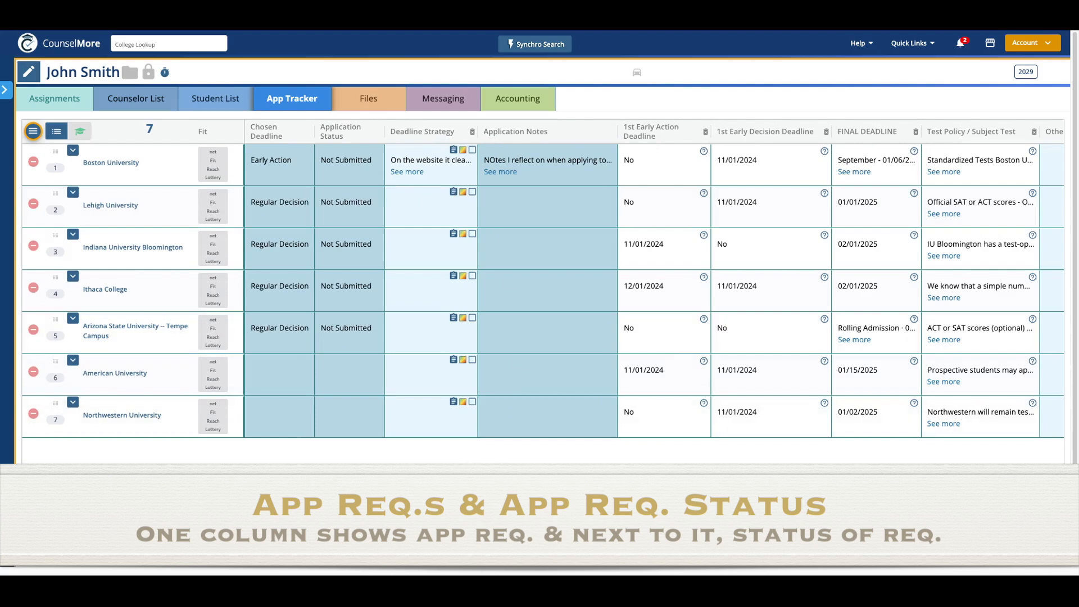
- Scroll right and widen the Test Policy / Subject Test column
{"action": "scroll", "coordinate": [654, 281], "scroll_direction": "right", "scroll_amount": 10}
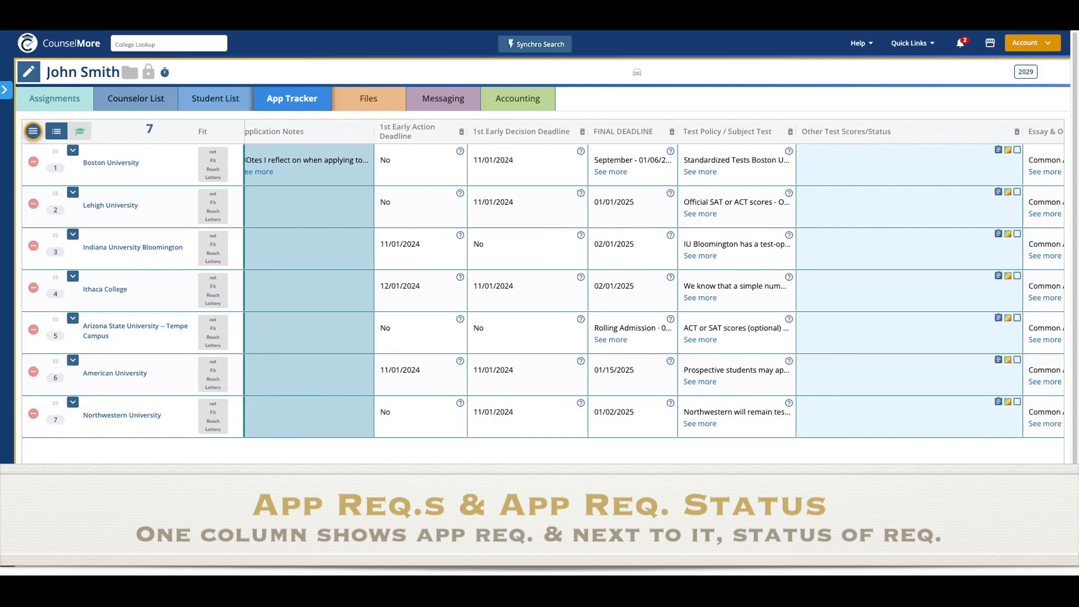
{"action": "mouse_move", "coordinate": [448, 551]}
{"action": "left_mouse_down"}
{"action": "mouse_move", "coordinate": [486, 551]}
{"action": "mouse_move", "coordinate": [456, 551]}
{"action": "left_mouse_up"}
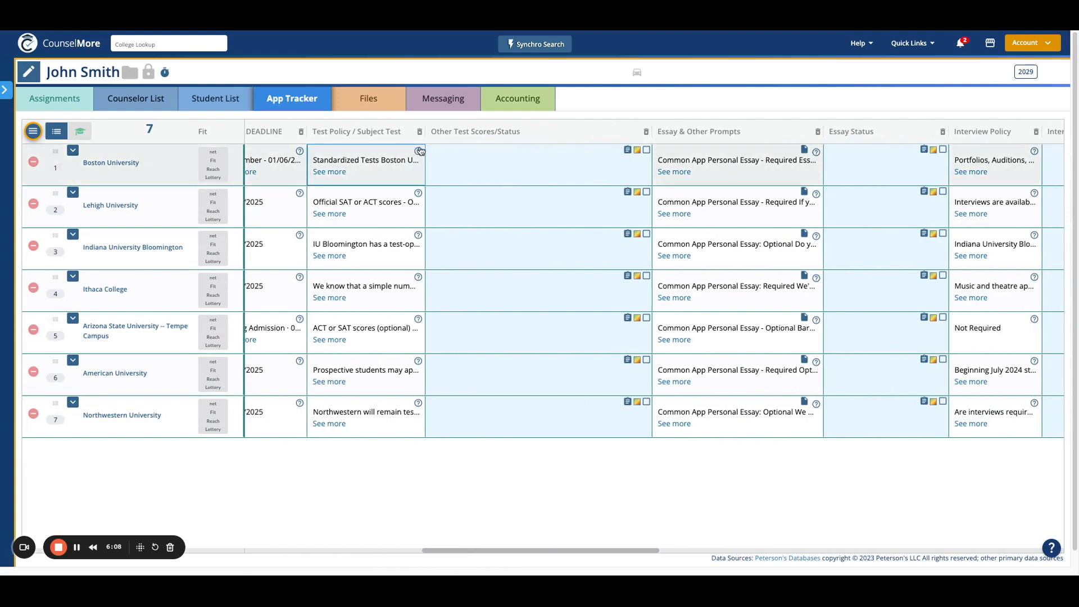
{"action": "mouse_move", "coordinate": [419, 157]}
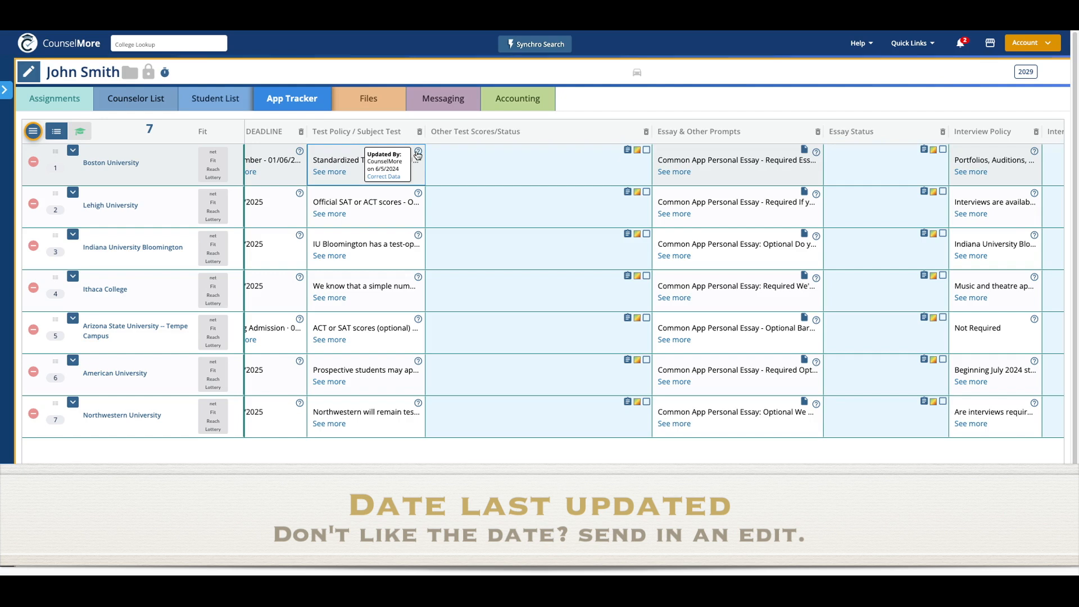
{"action": "left_click_drag", "start_coordinate": [425, 131], "coordinate": [513, 134]}
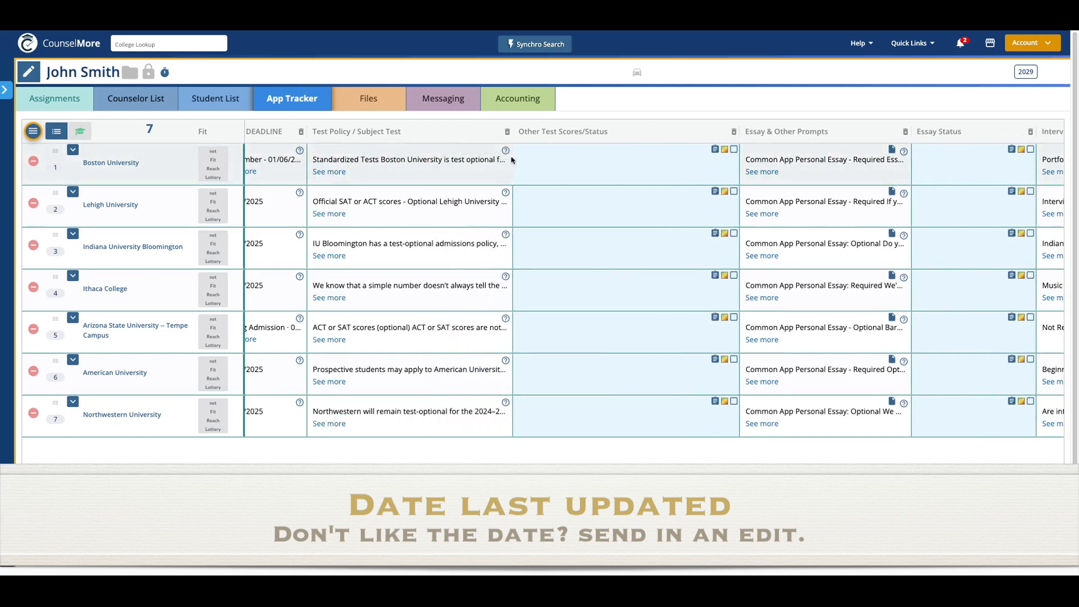
- Save 'My thots on test policy for your EA school' in Boston University's Other Test Scores/Status cell
{"action": "left_click", "coordinate": [703, 150]}
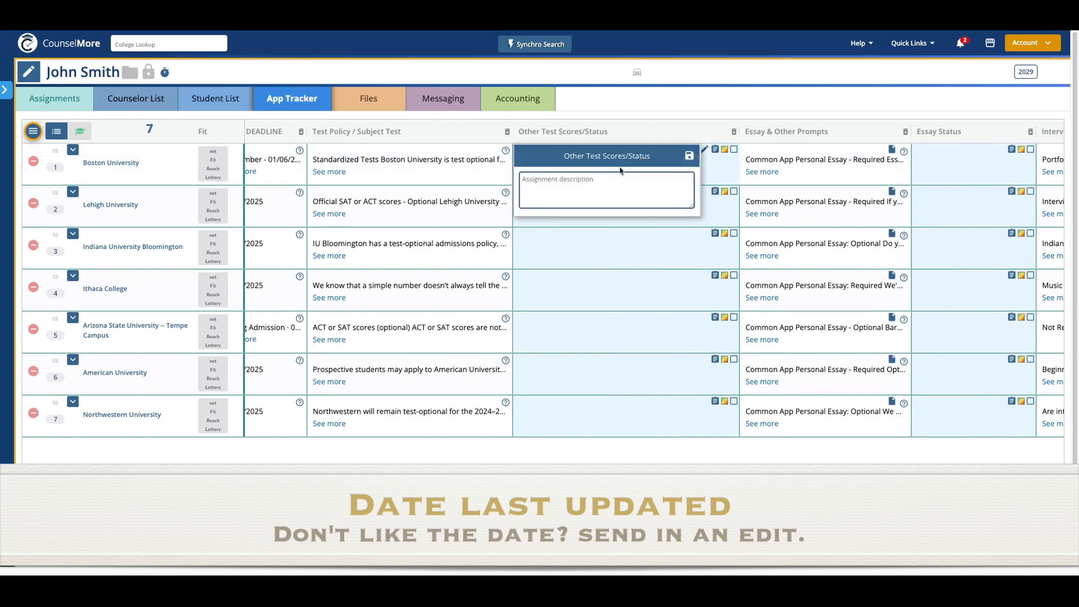
{"action": "type", "text": "My thots on test policy for you"}
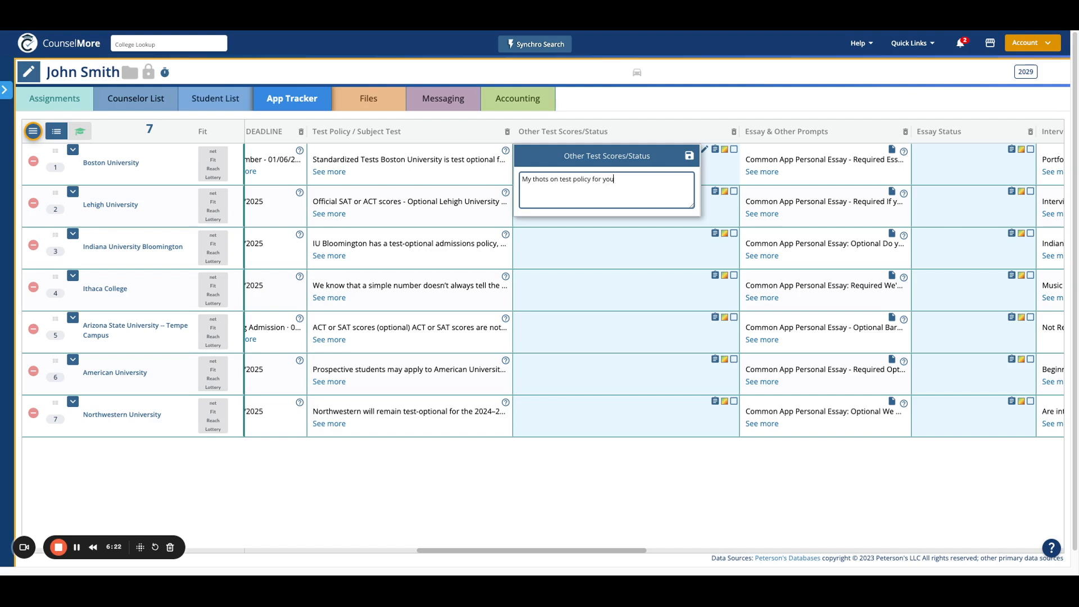
{"action": "type", "text": "r EA school"}
{"action": "left_click", "coordinate": [689, 155]}
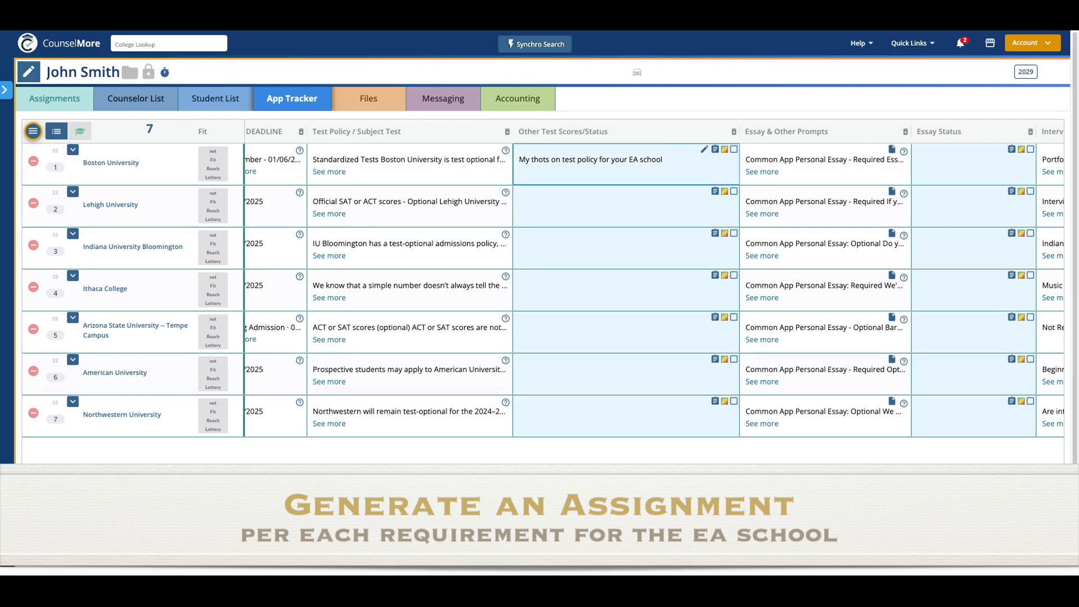
{"action": "scroll", "coordinate": [654, 290], "scroll_direction": "right", "scroll_amount": 4}
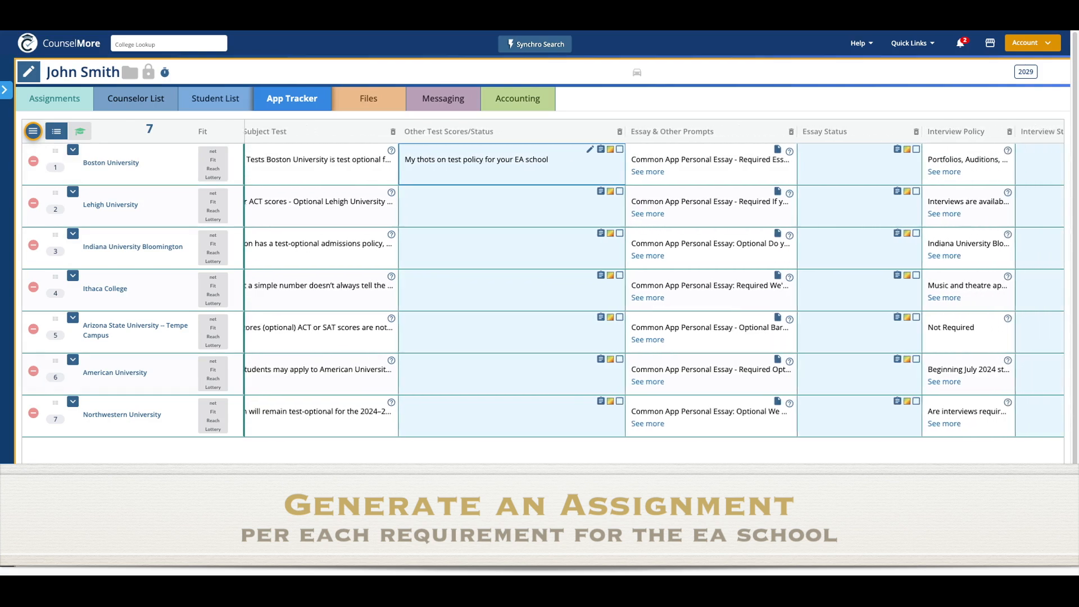
- Save Boston University's essay status as 'Generated essay - time to go write it!!'
{"action": "scroll", "coordinate": [477, 240], "scroll_direction": "right", "scroll_amount": 4}
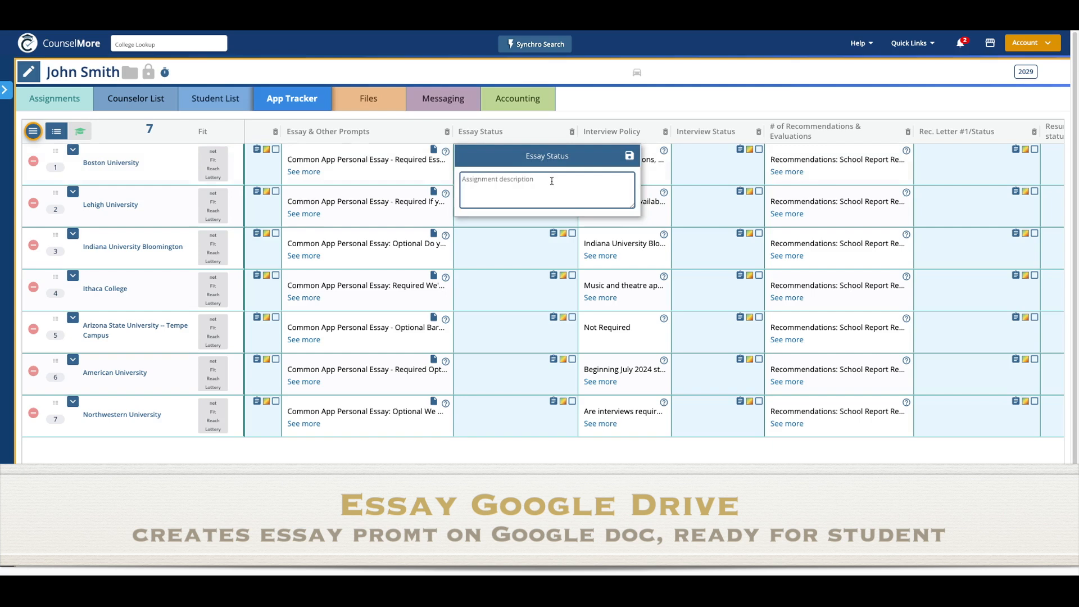
{"action": "type", "text": "G"}
{"action": "type", "text": "enerated essay - time to go write it!!"}
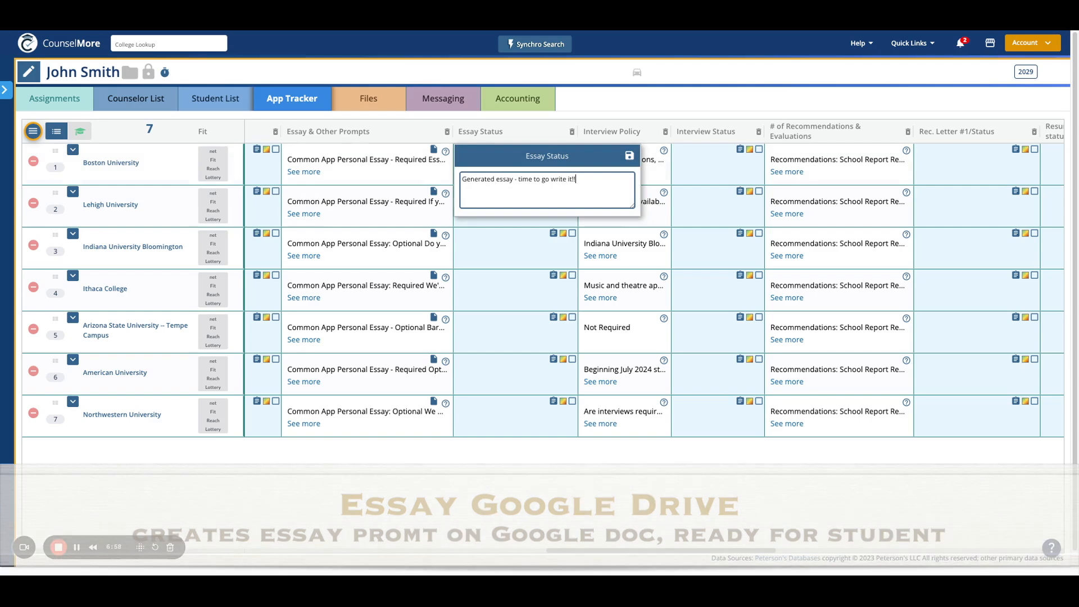
{"action": "left_click", "coordinate": [628, 158]}
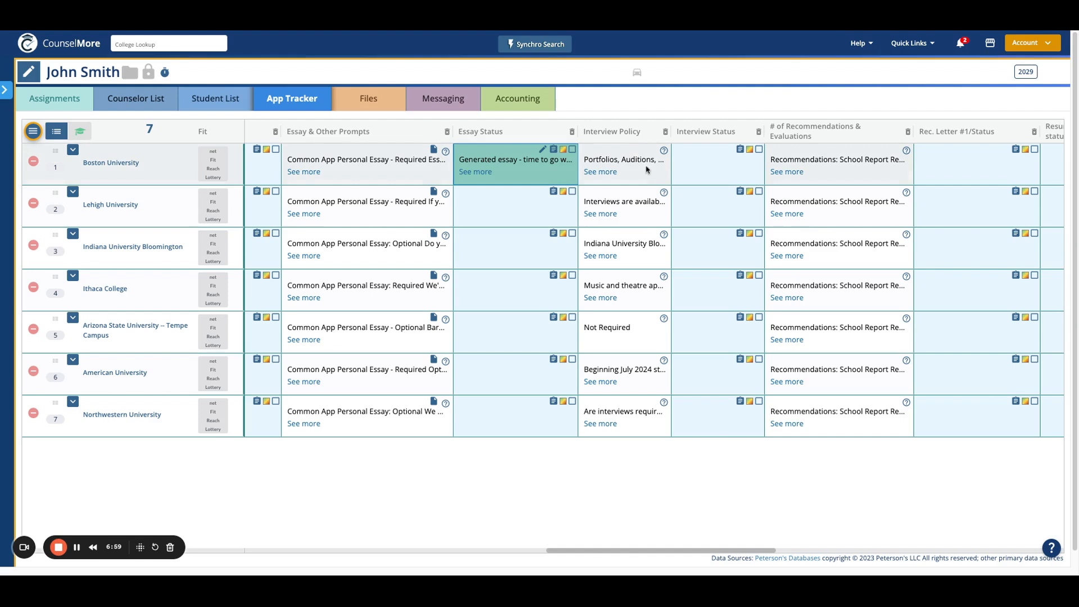
- Expand Boston University's row to read its full requirements, then collapse it
{"action": "left_click", "coordinate": [598, 172]}
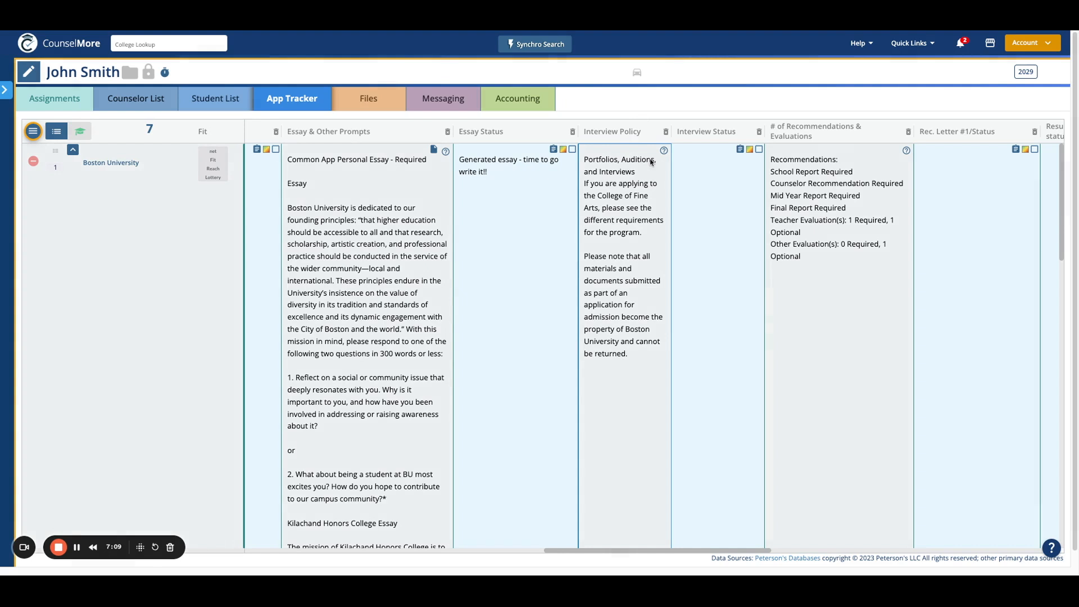
{"action": "left_click", "coordinate": [72, 149]}
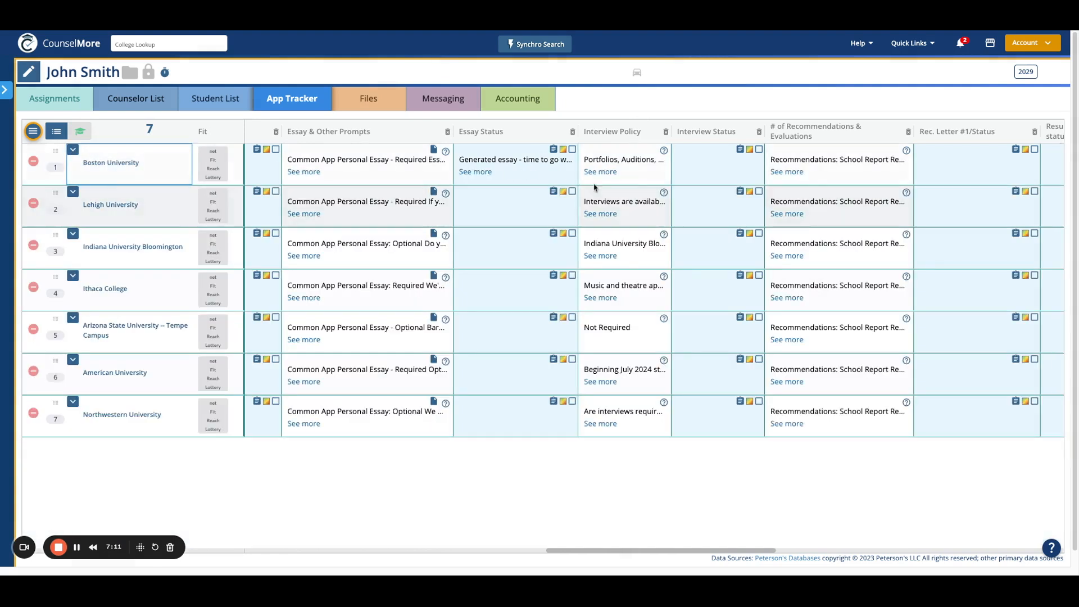
{"action": "left_click", "coordinate": [728, 151]}
- Save Boston University's interview note 'No interview needed but if you visit camp…' and scroll to the Rec. Letter columns
{"action": "type", "text": "No interview needed b"}
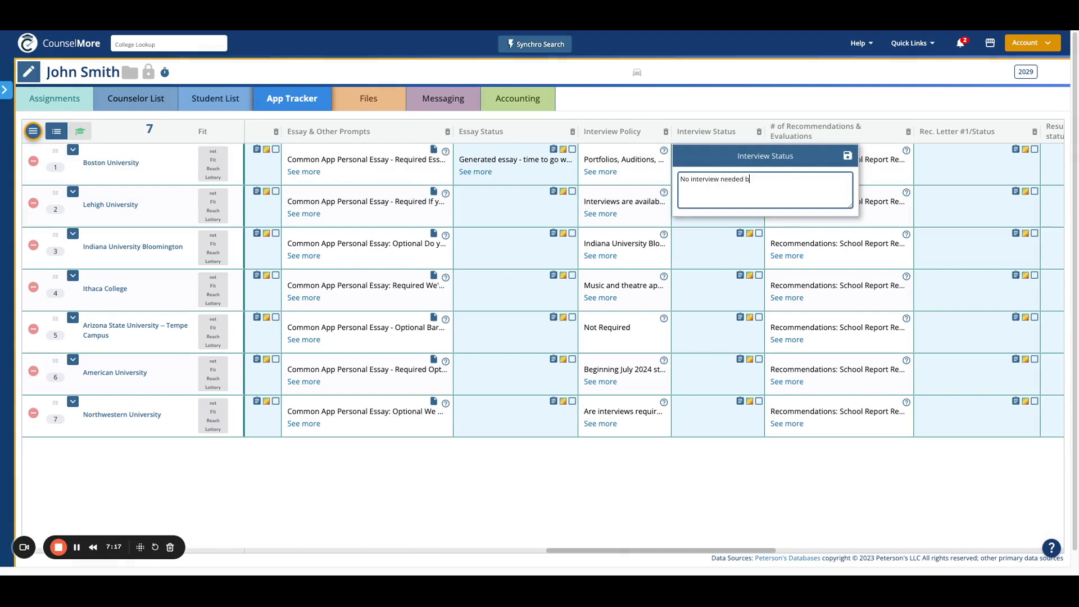
{"action": "type", "text": "ut if you visit campus be sure get credit for it!!!!"}
{"action": "left_click", "coordinate": [847, 156]}
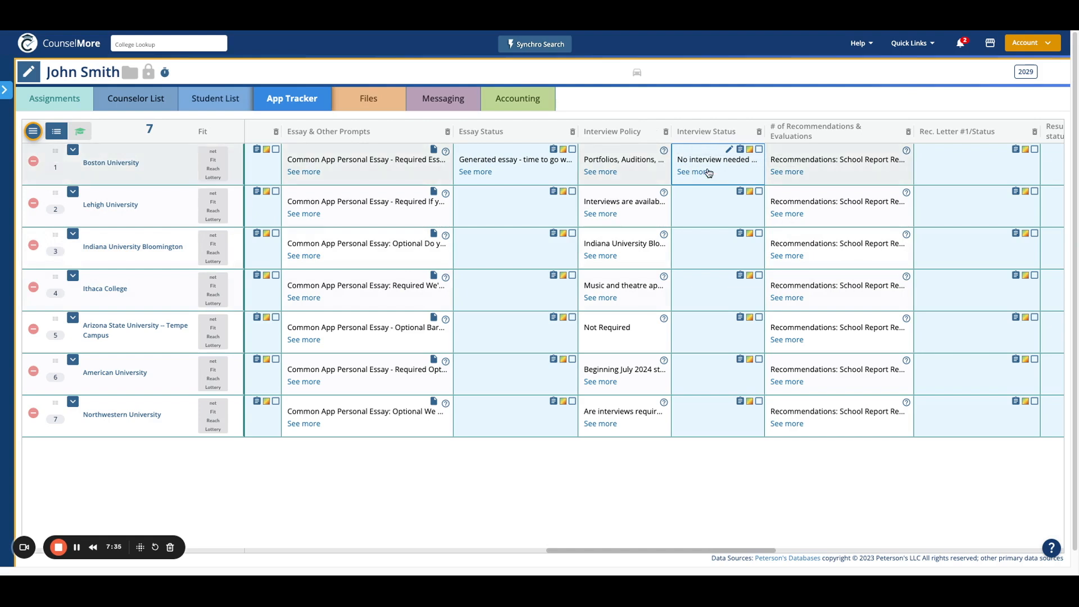
{"action": "left_click_drag", "start_coordinate": [579, 551], "coordinate": [730, 551]}
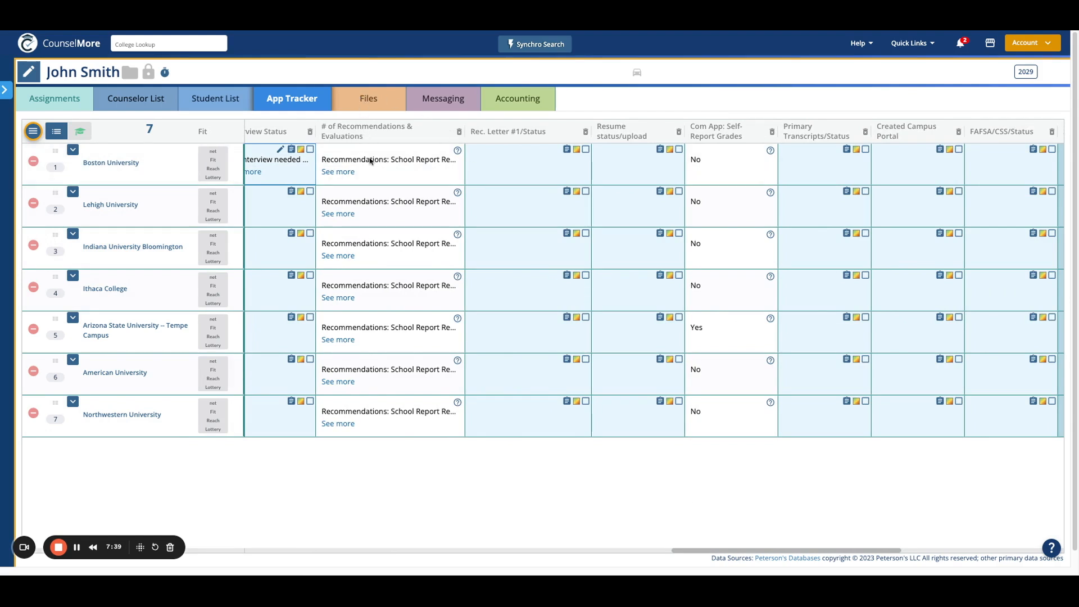
- Save the note 'strategy' in Boston University's Rec. Letter #1/Status cell
{"action": "left_click", "coordinate": [557, 150]}
{"action": "type", "text": "strategy"}
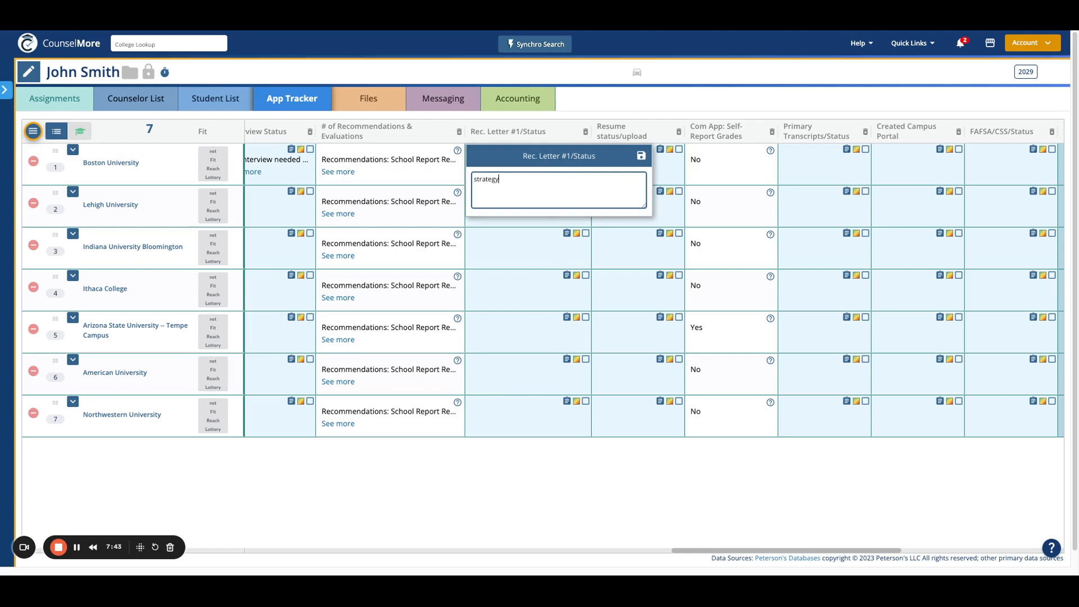
{"action": "left_click", "coordinate": [641, 155]}
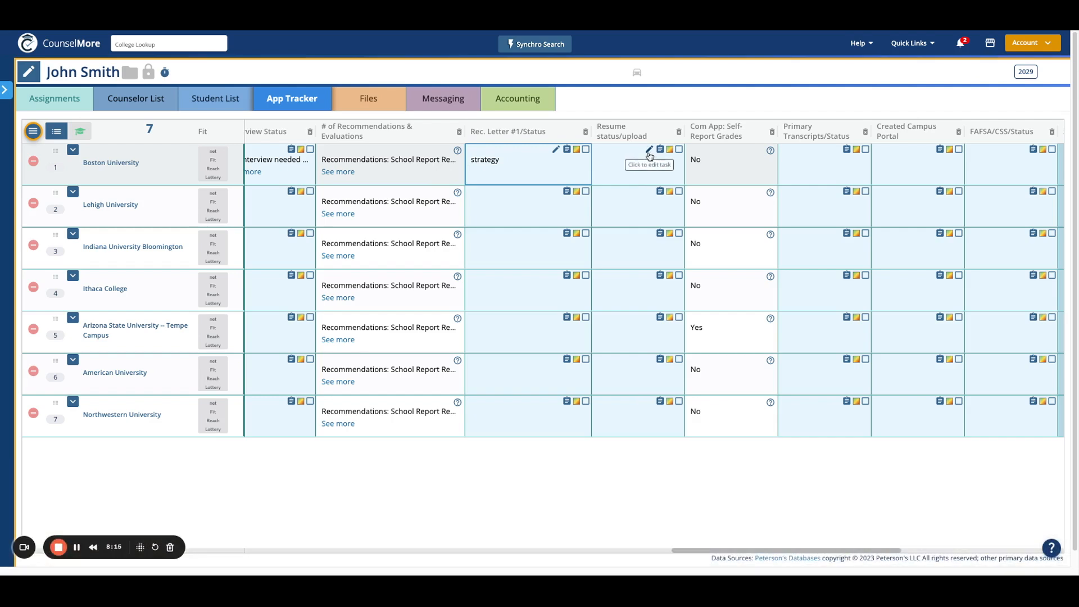
- Save the note 'Review resume and include' in Boston University's Resume status/upload cell
{"action": "left_click", "coordinate": [650, 151]}
{"action": "type", "text": "Review resume and include with rec request"}
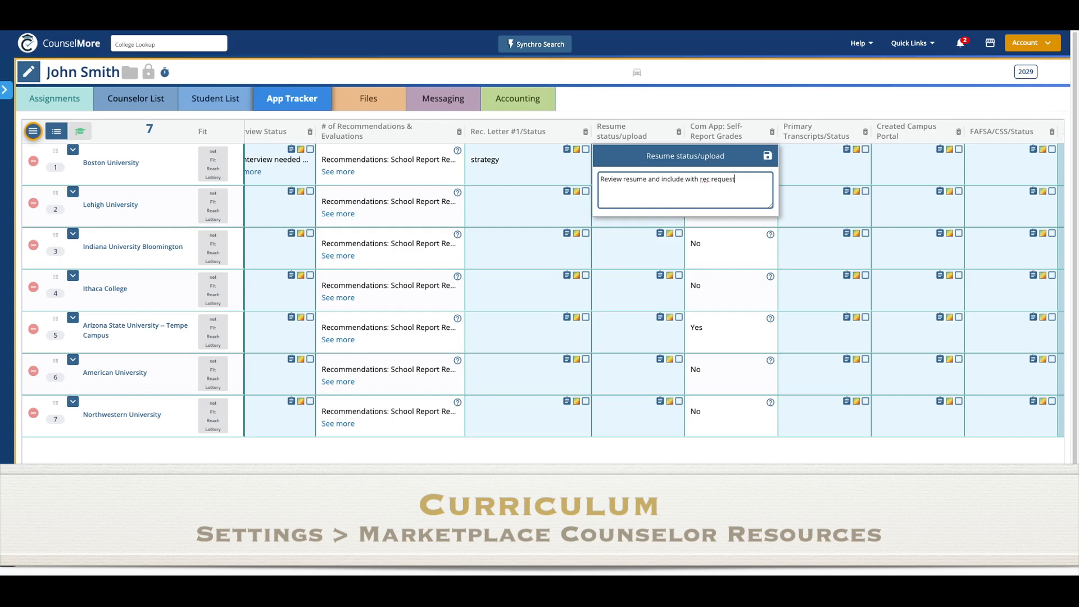
{"action": "left_click", "coordinate": [768, 156]}
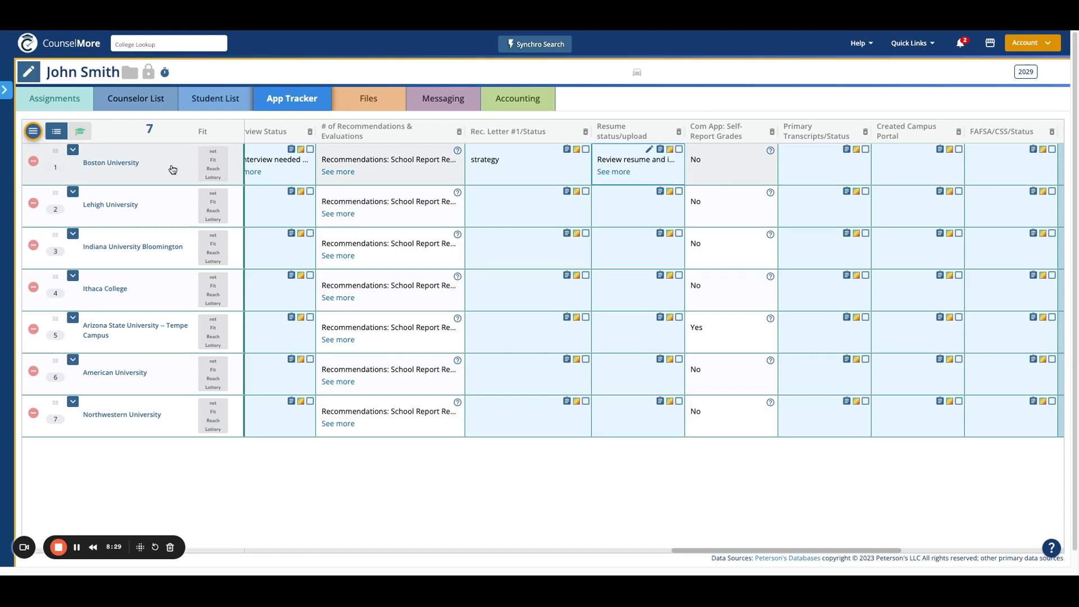
{"action": "left_click", "coordinate": [33, 131]}
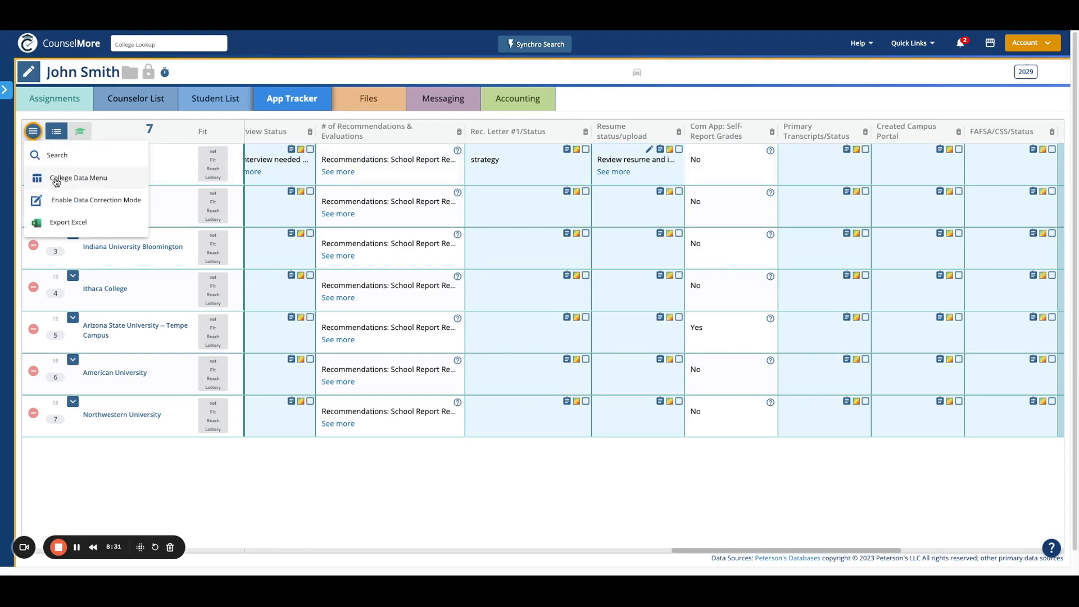
{"action": "left_click", "coordinate": [736, 134]}
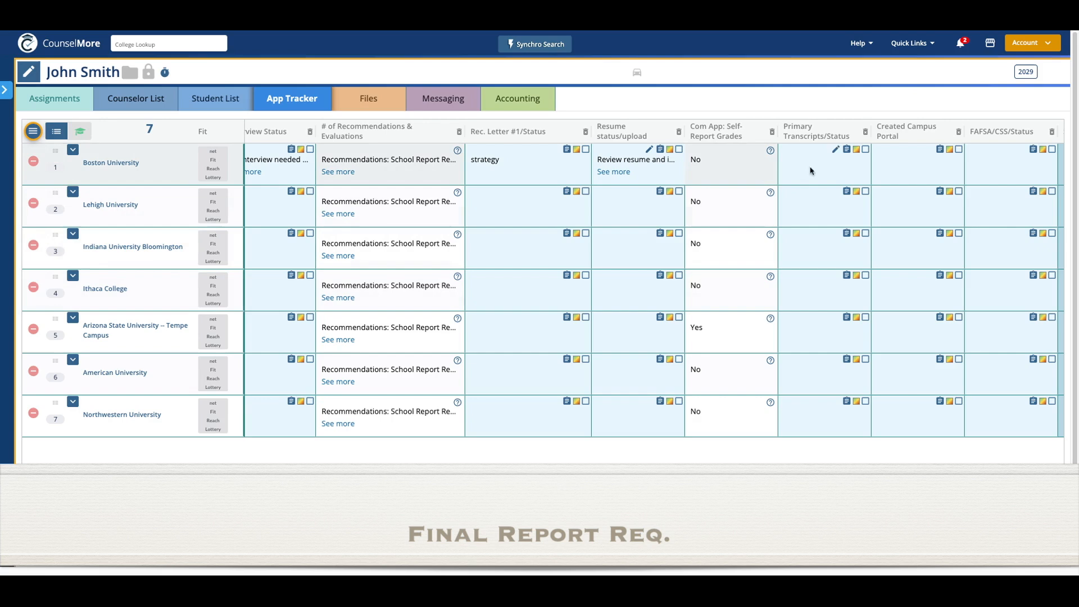
- Note in Boston University's Primary Transcripts/Status cell that an official transcript must be sent, if financial burden
{"action": "left_click", "coordinate": [837, 149]}
{"action": "type", "text": "You wil need"}
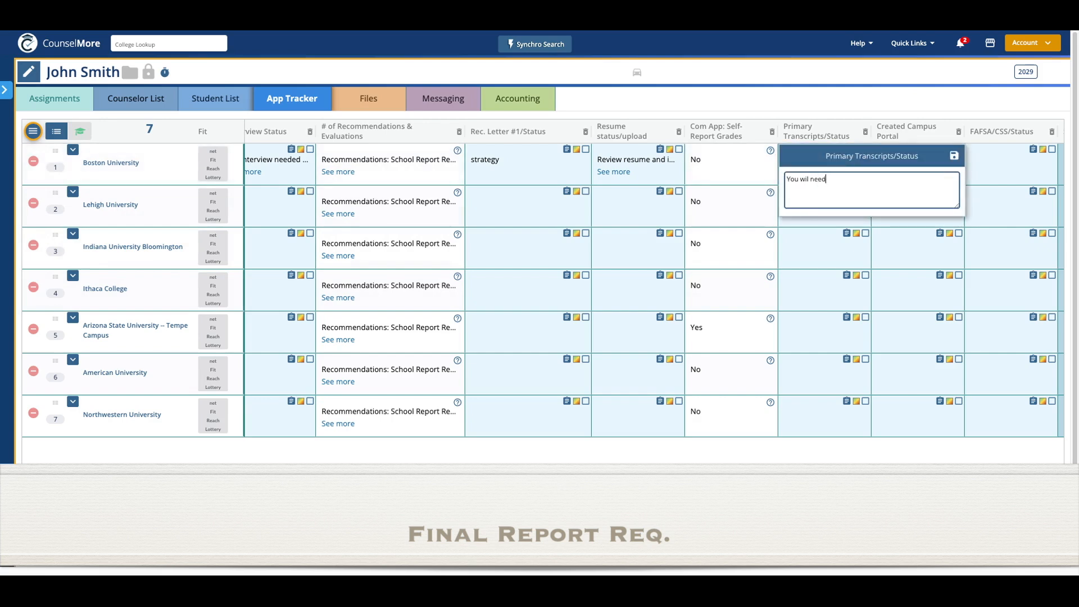
{"action": "type", "text": " to send official transcript - if financial burden tell me"}
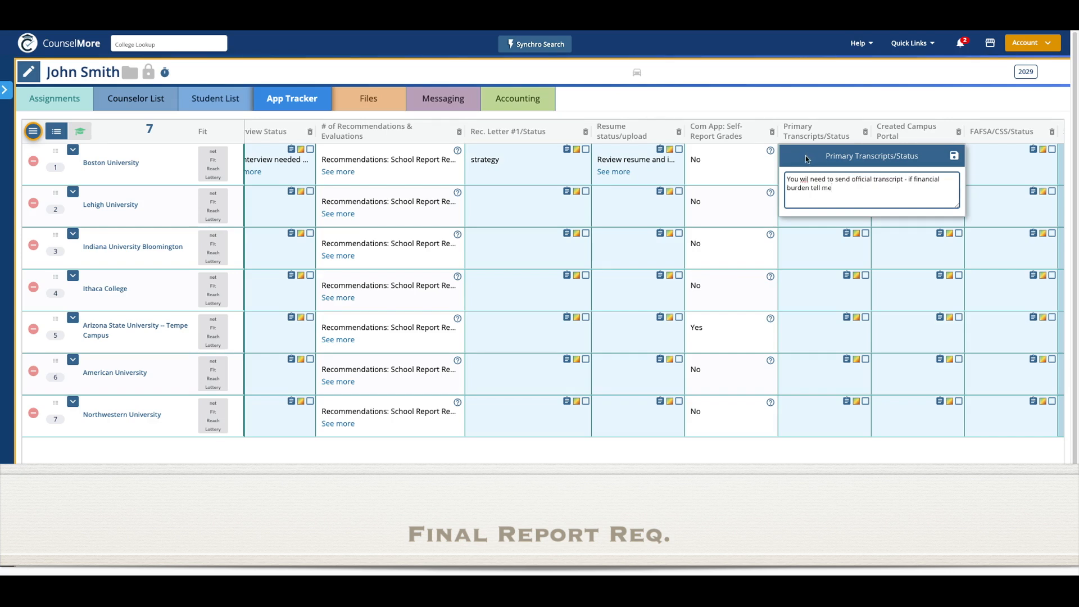
{"action": "type", "text": "l"}
{"action": "left_click", "coordinate": [955, 157]}
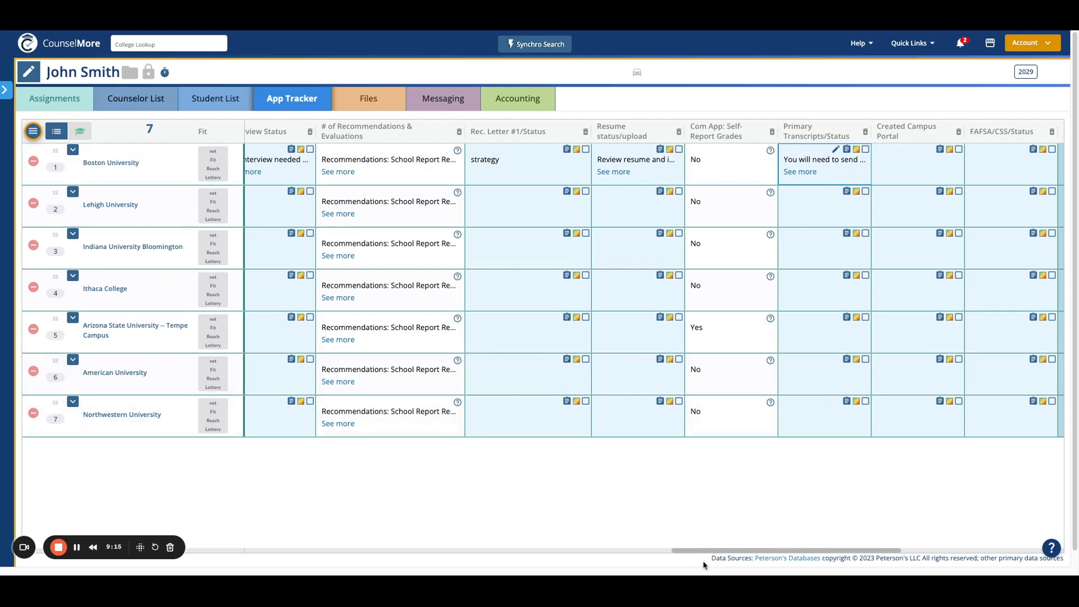
- Move the Created Campus Portal column to sit after FAFSA/CSS/Status in the App Tracker
{"action": "scroll", "coordinate": [707, 557], "scroll_direction": "right", "scroll_amount": 10}
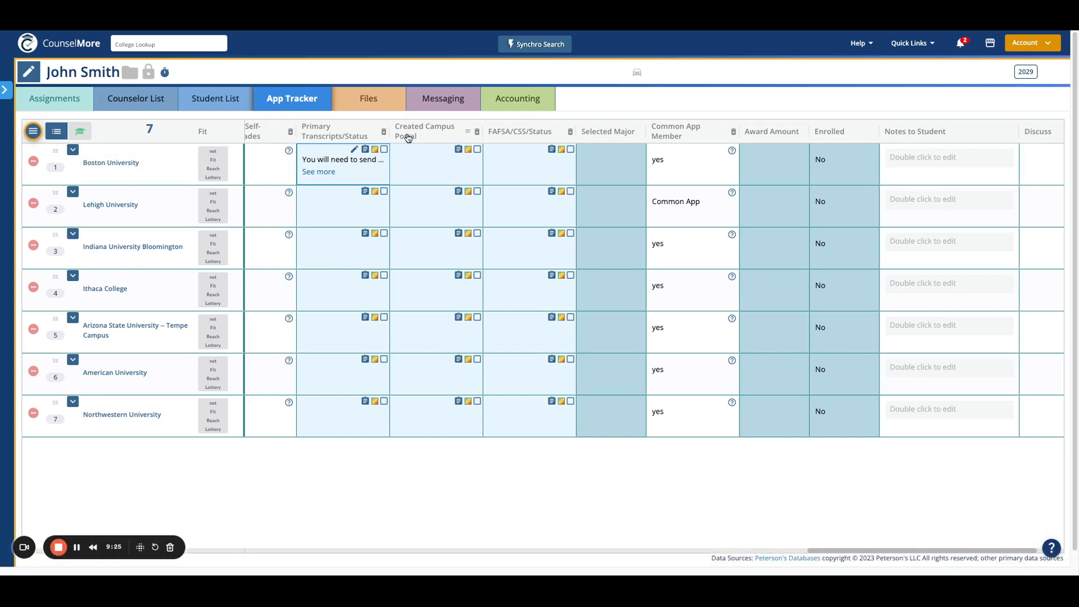
{"action": "left_click_drag", "start_coordinate": [406, 136], "coordinate": [528, 134]}
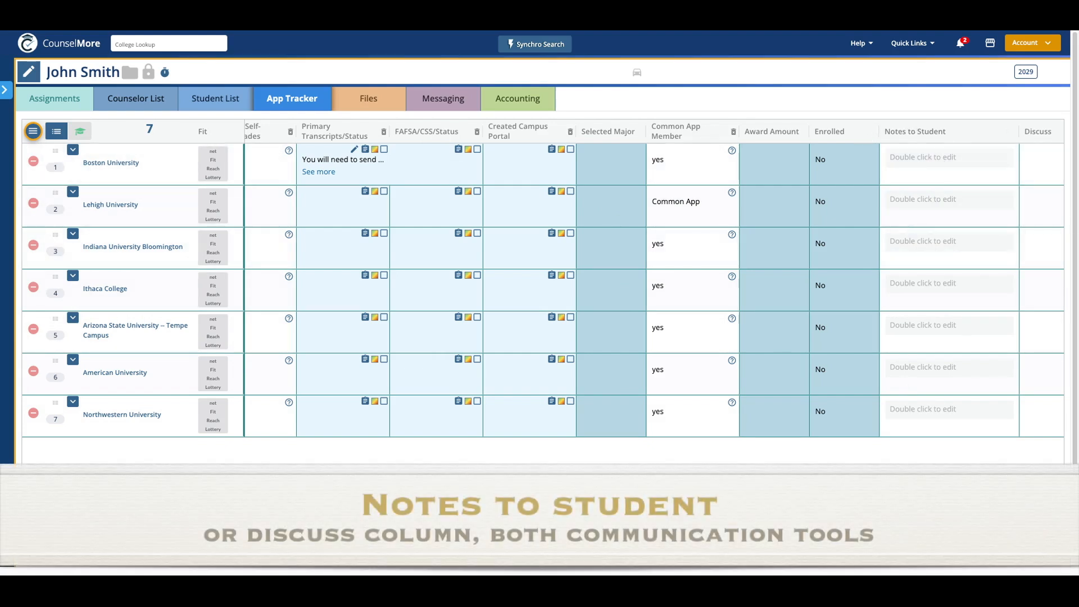
{"action": "scroll", "coordinate": [992, 205], "scroll_direction": "right", "scroll_amount": 3}
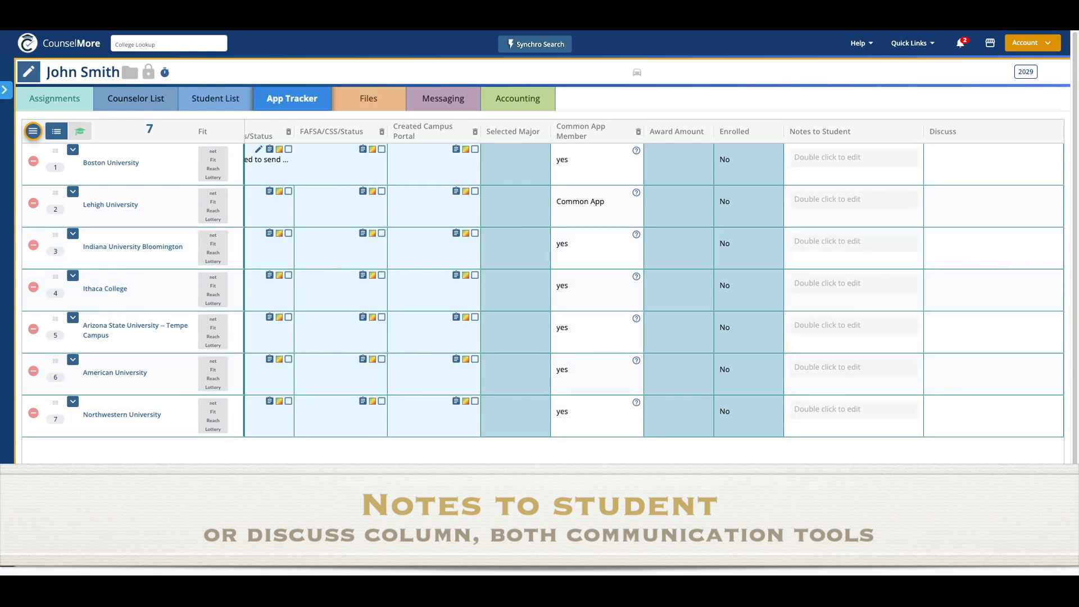
{"action": "left_click_drag", "start_coordinate": [903, 554], "coordinate": [285, 521]}
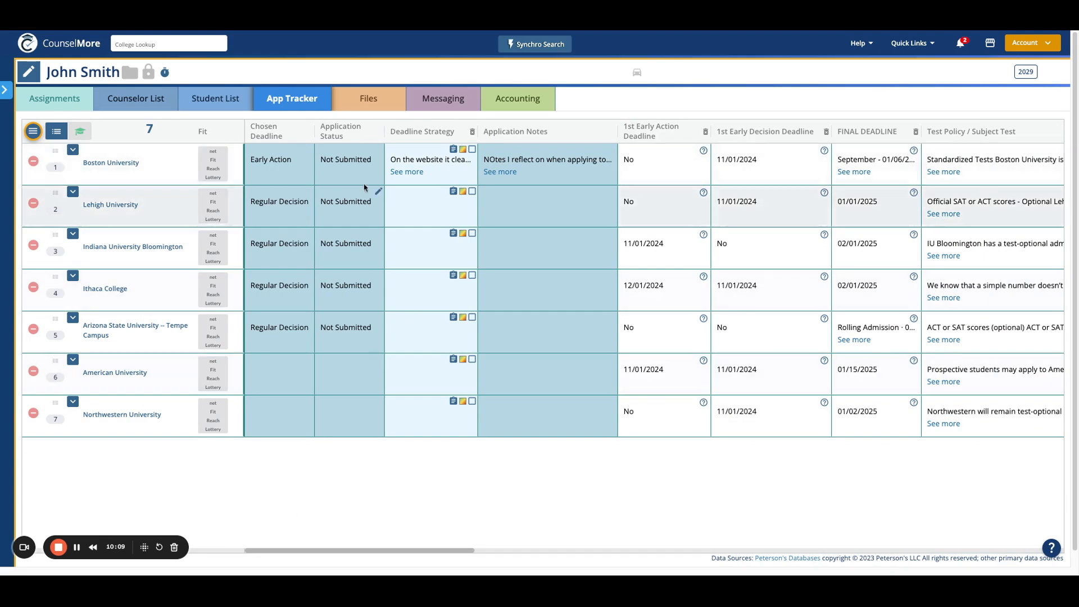
- Create the student assignment 'Boston University - Deadline Strategy' starting 11/8/2024 from its tracker note
{"action": "left_click", "coordinate": [454, 150]}
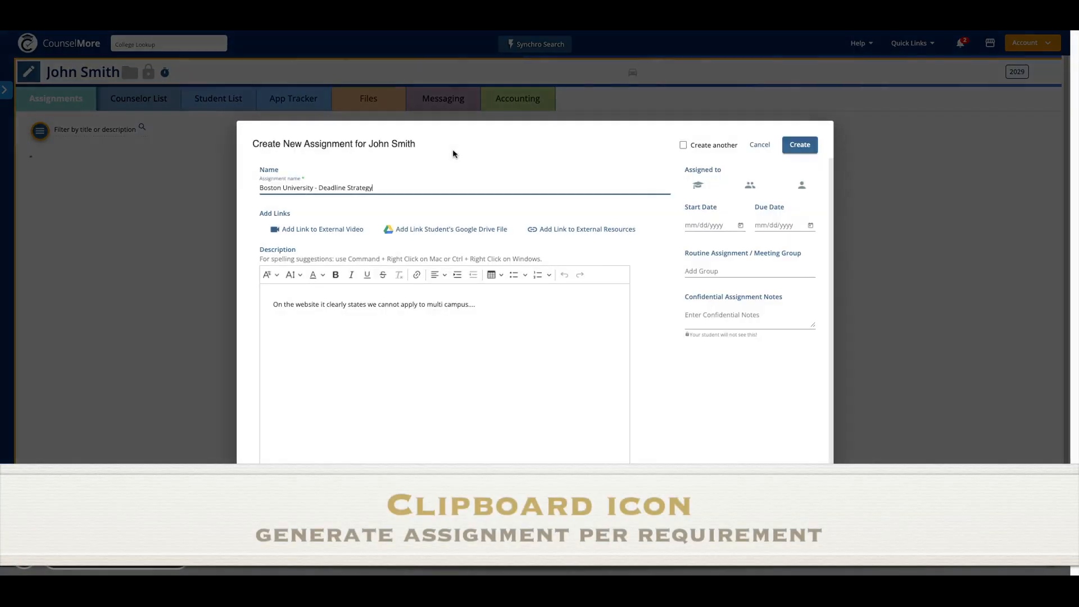
{"action": "left_click_drag", "start_coordinate": [260, 188], "coordinate": [390, 185]}
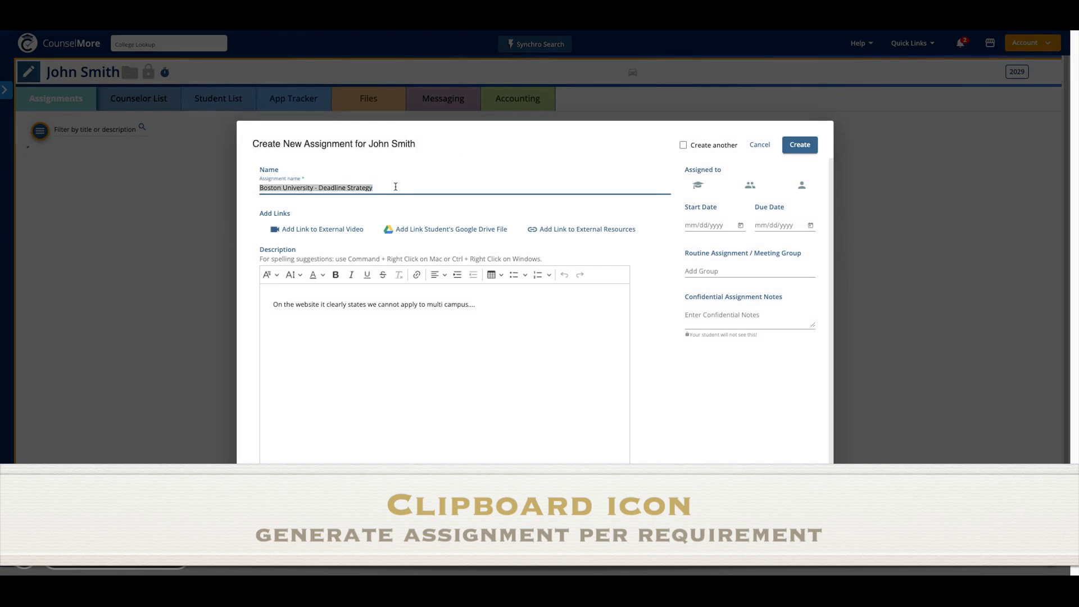
{"action": "left_click", "coordinate": [497, 308]}
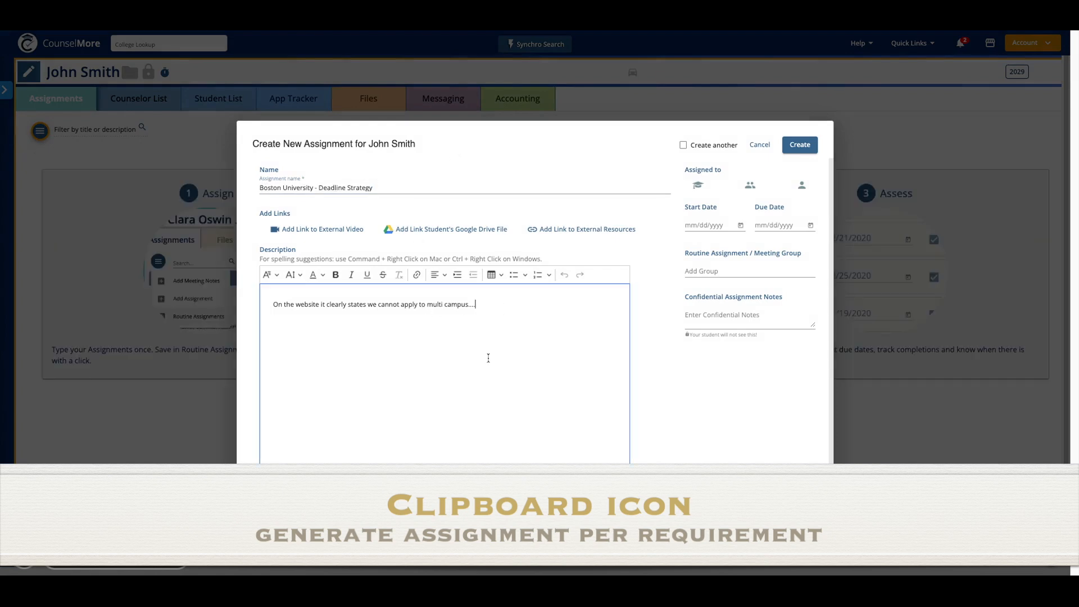
{"action": "left_click", "coordinate": [699, 184]}
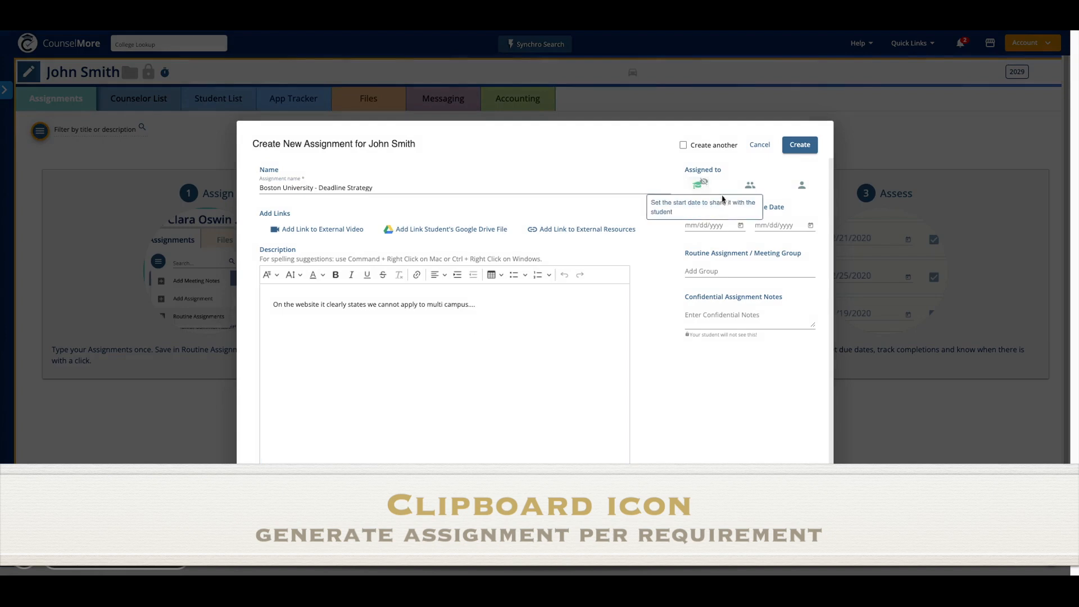
{"action": "left_click", "coordinate": [740, 226]}
{"action": "left_click", "coordinate": [792, 311]}
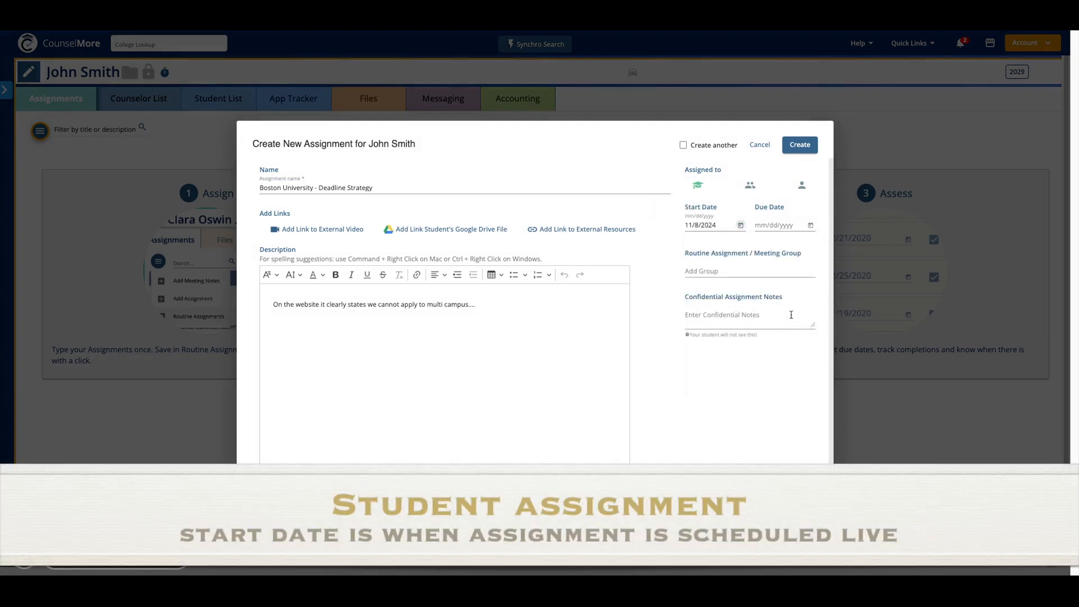
{"action": "left_click", "coordinate": [801, 146]}
{"action": "left_click", "coordinate": [287, 100]}
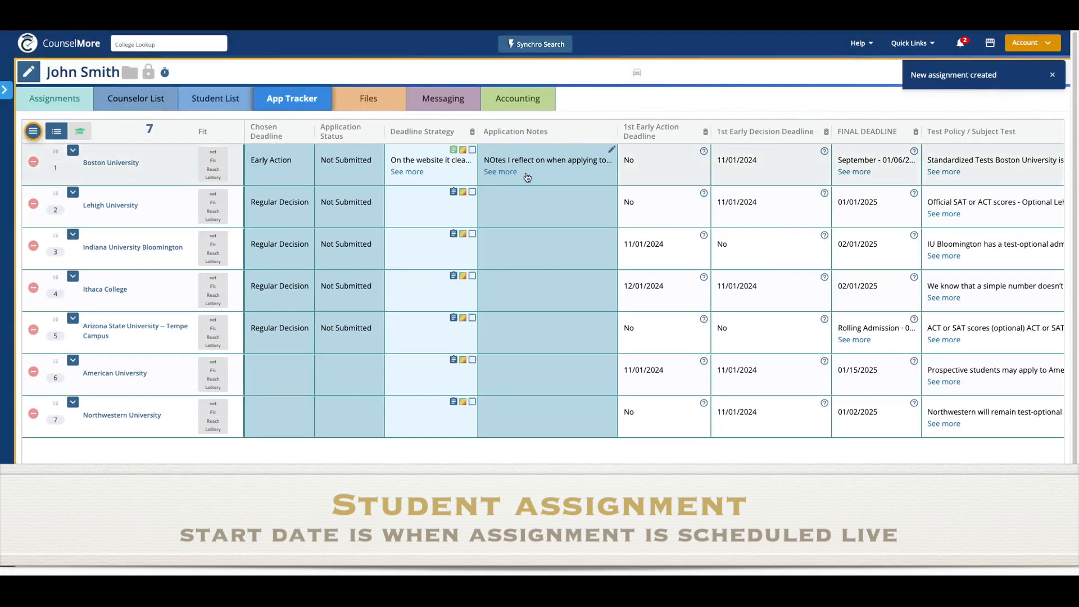
- Create the student assignment 'Boston University - Other Test Scores/Status' with start date 11/8/2024
{"action": "scroll", "coordinate": [635, 539], "scroll_direction": "right", "scroll_amount": 15}
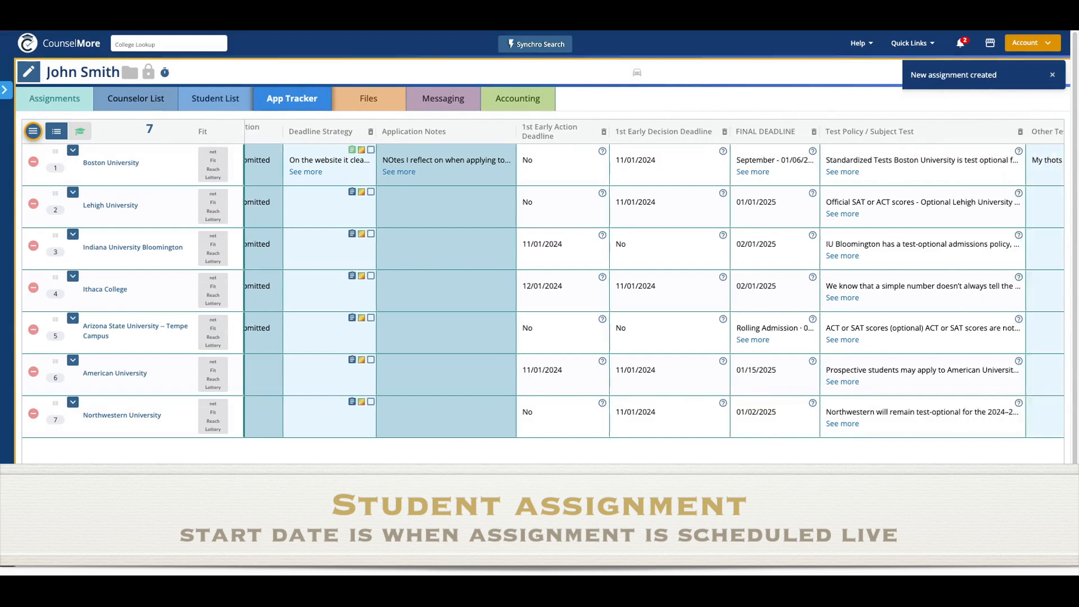
{"action": "scroll", "coordinate": [635, 538], "scroll_direction": "right", "scroll_amount": 5}
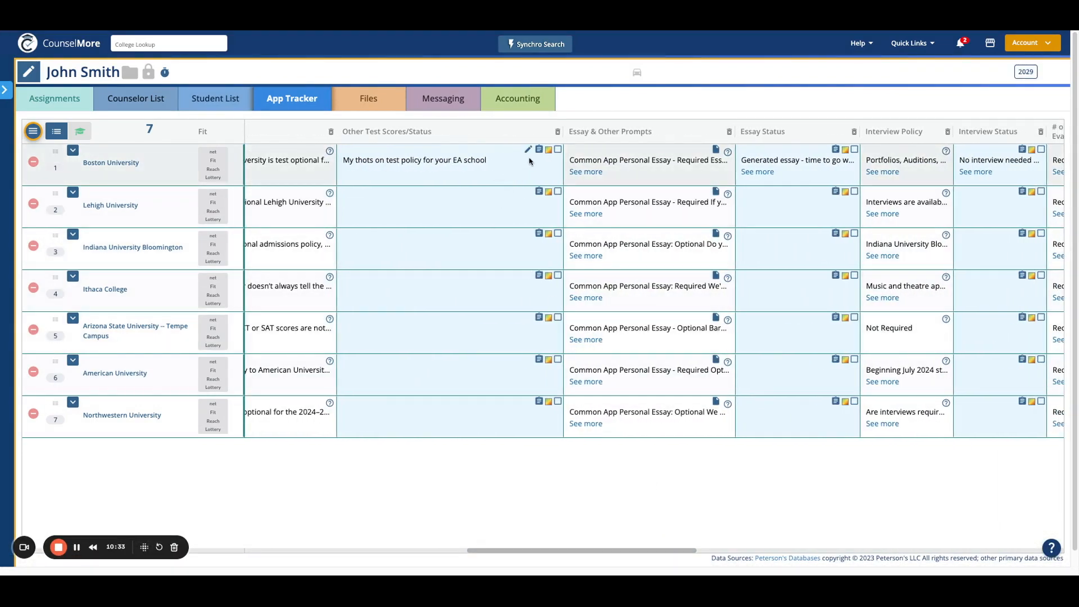
{"action": "left_click", "coordinate": [539, 149]}
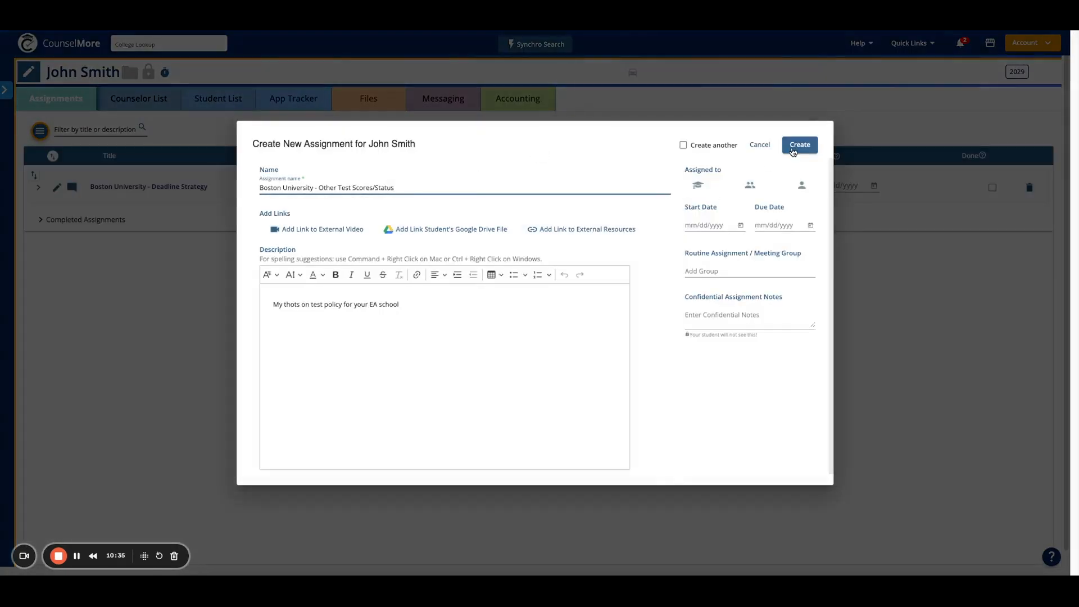
{"action": "left_click", "coordinate": [698, 185]}
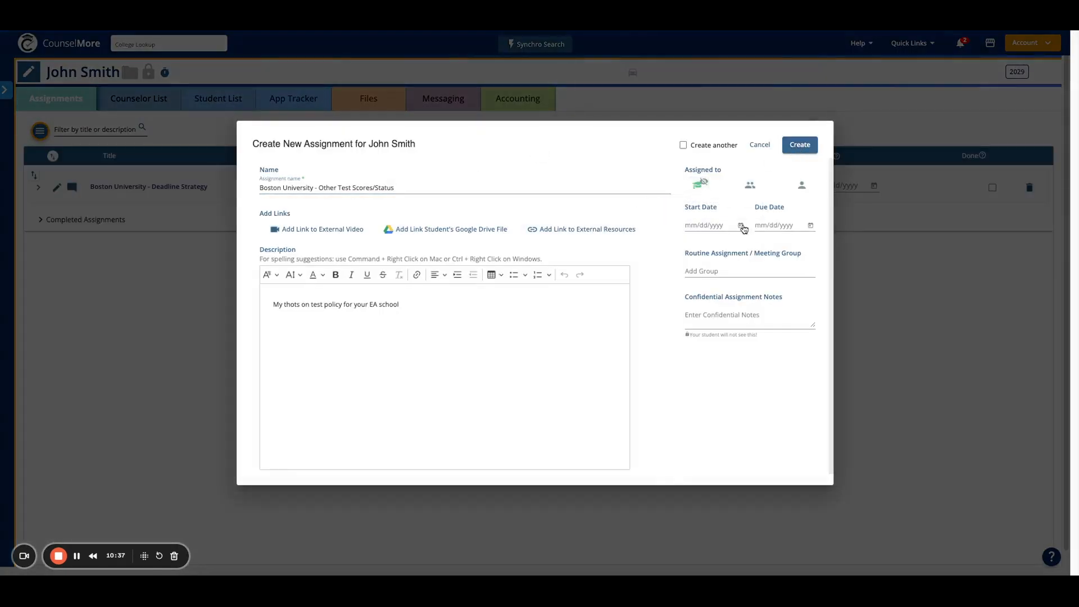
{"action": "left_click", "coordinate": [742, 226]}
{"action": "left_click", "coordinate": [791, 310]}
{"action": "left_click", "coordinate": [797, 146]}
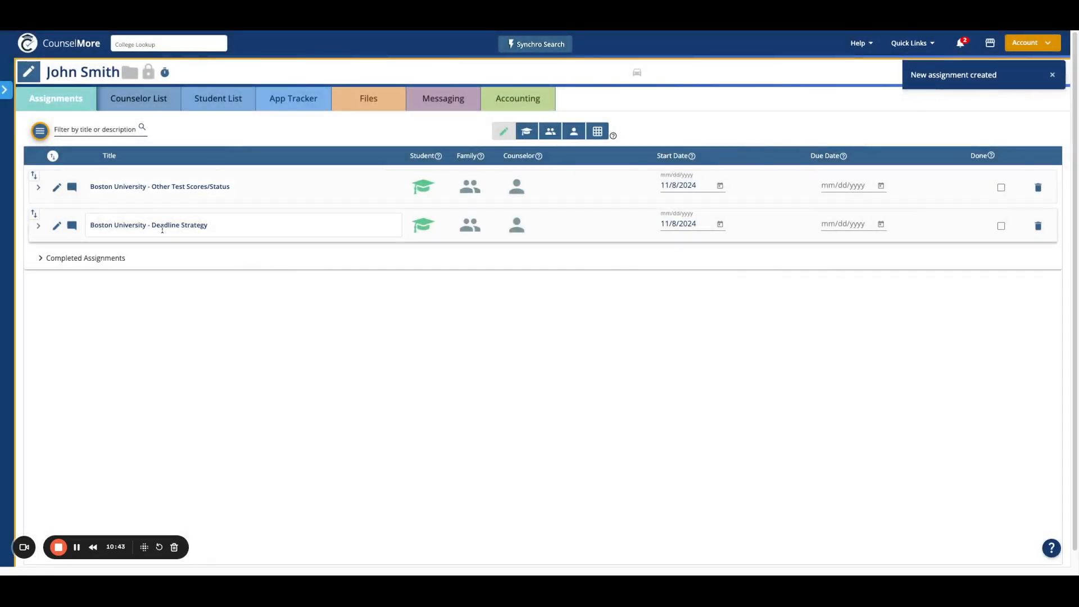
{"action": "left_click", "coordinate": [276, 104]}
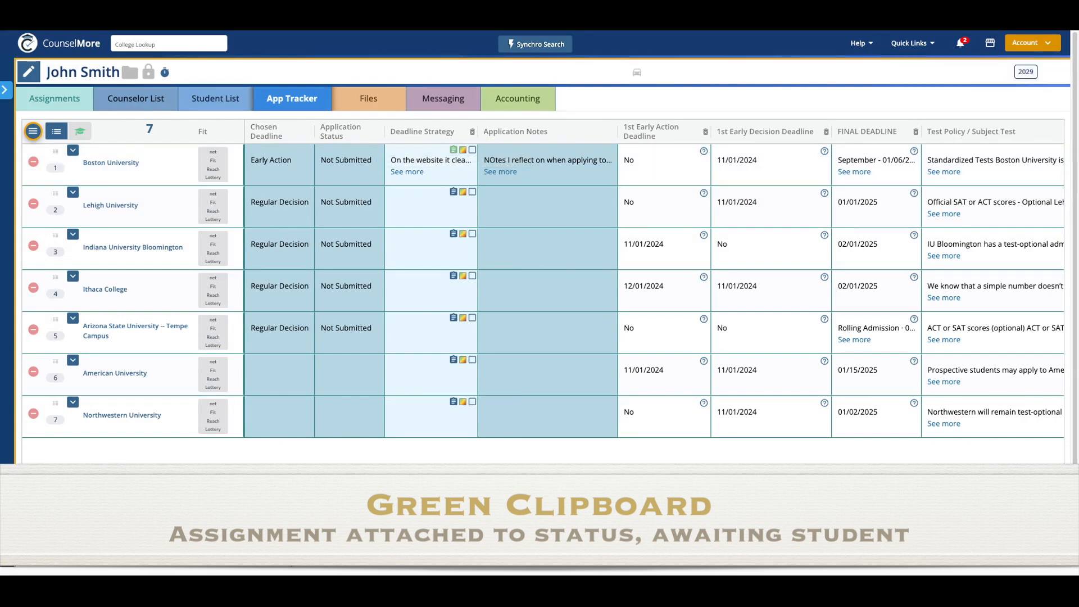
- Create the student assignment 'Boston University - Essay Status' with start date 11/8/2024
{"action": "scroll", "coordinate": [587, 159], "scroll_direction": "right", "scroll_amount": 12}
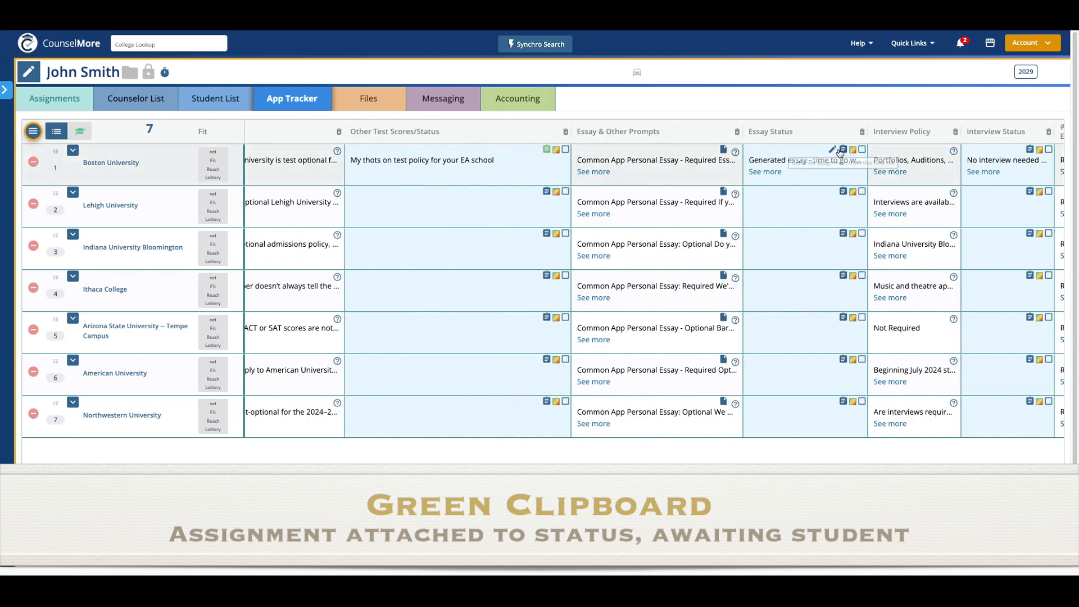
{"action": "left_click", "coordinate": [844, 151]}
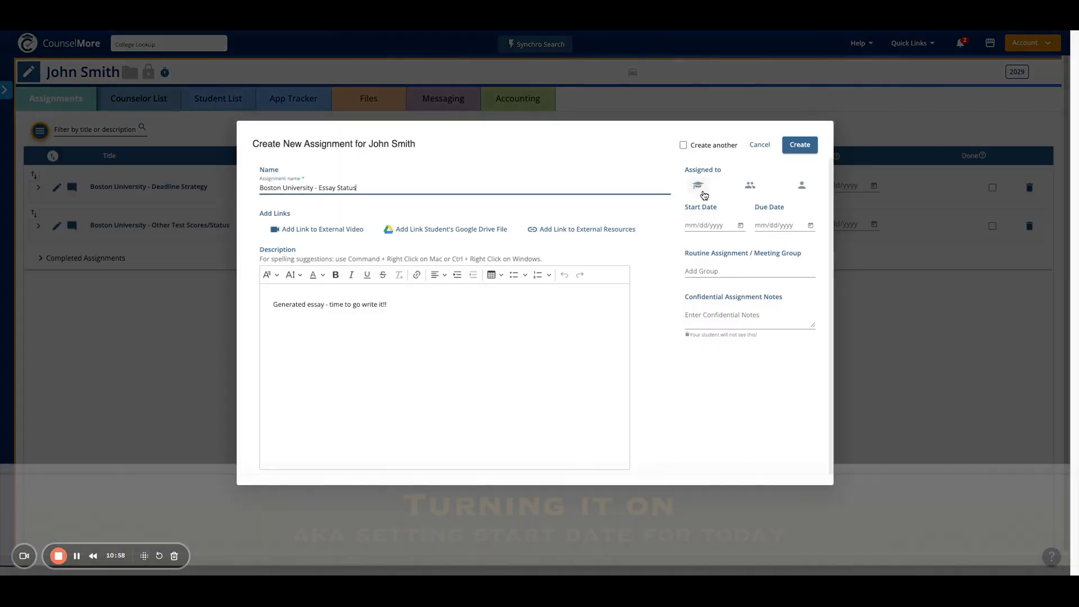
{"action": "left_click", "coordinate": [699, 186]}
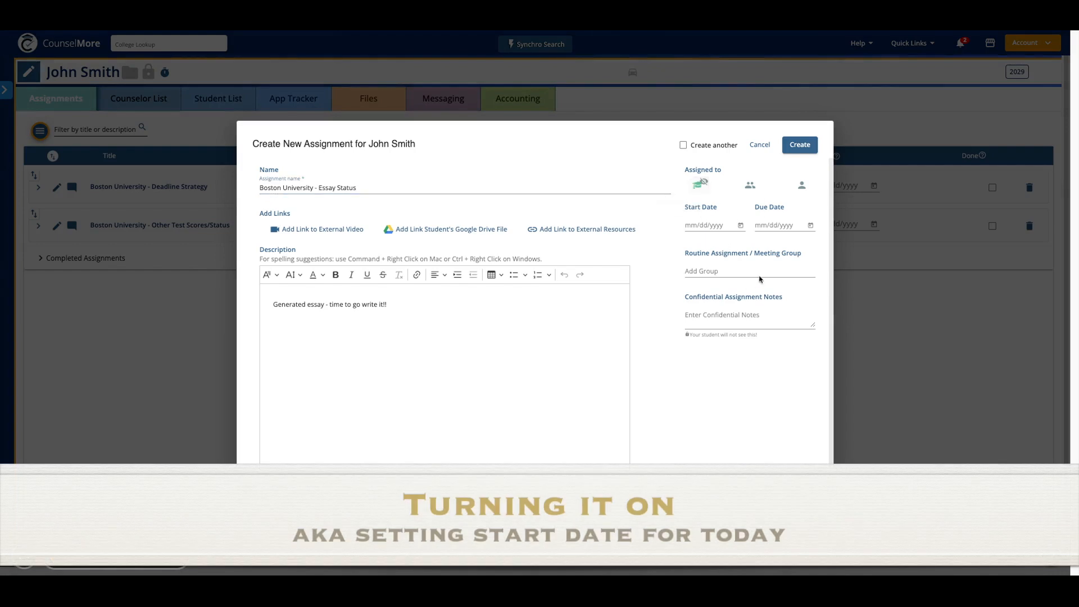
{"action": "left_click", "coordinate": [741, 226]}
{"action": "left_click", "coordinate": [792, 310]}
{"action": "left_click", "coordinate": [800, 145]}
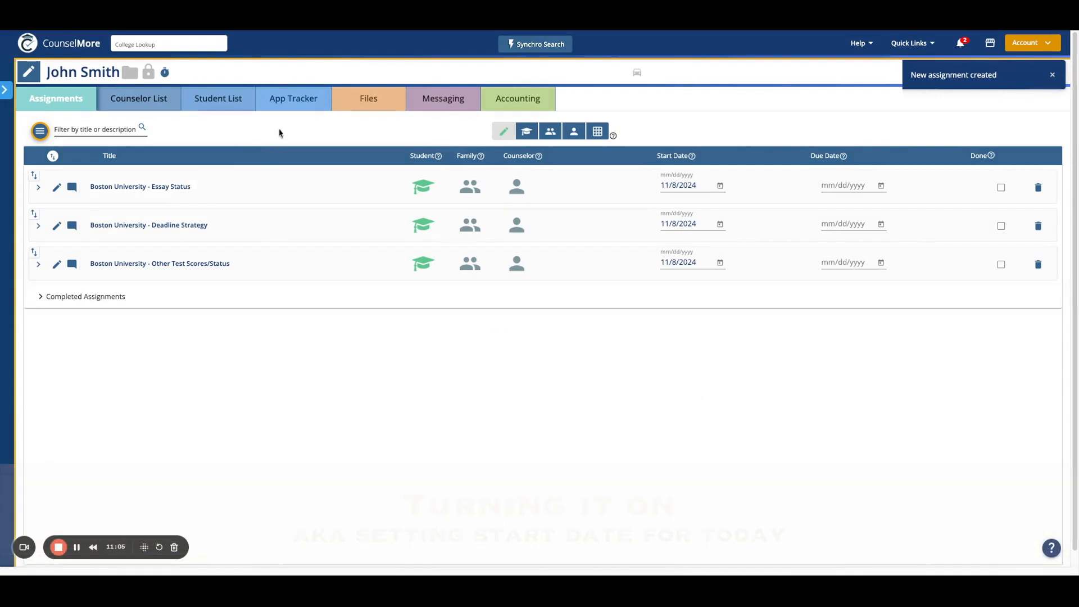
{"action": "left_click", "coordinate": [292, 108]}
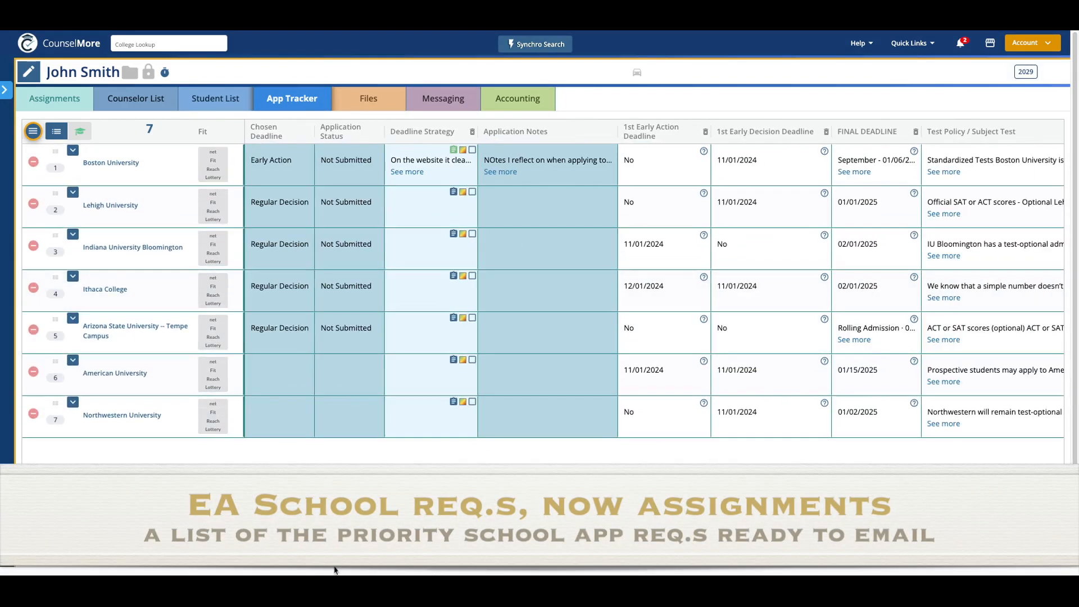
- Create the student assignment 'Boston University - Rec. Letter #1/Status' starting November 8, 2024
{"action": "scroll", "coordinate": [655, 290], "scroll_direction": "right", "scroll_amount": 15}
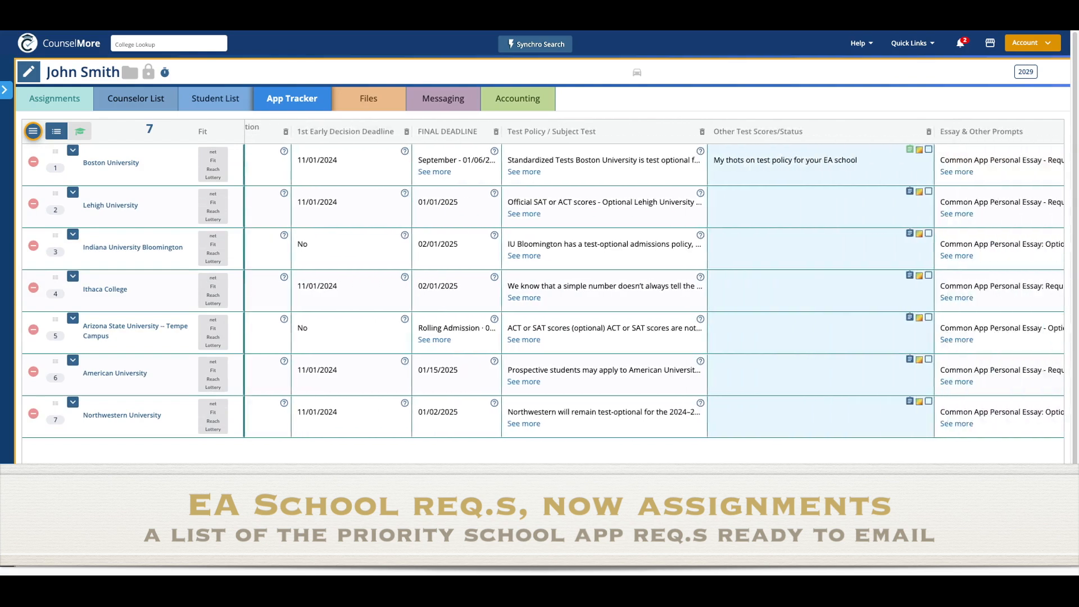
{"action": "left_click_drag", "start_coordinate": [568, 565], "coordinate": [745, 566]}
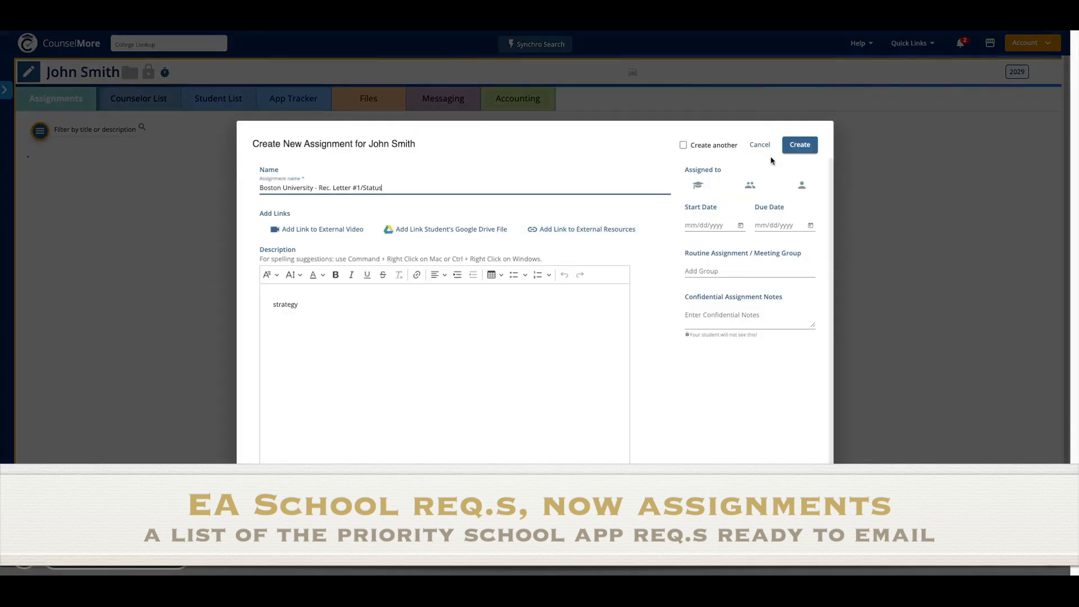
{"action": "left_click", "coordinate": [698, 185]}
{"action": "left_click", "coordinate": [741, 225]}
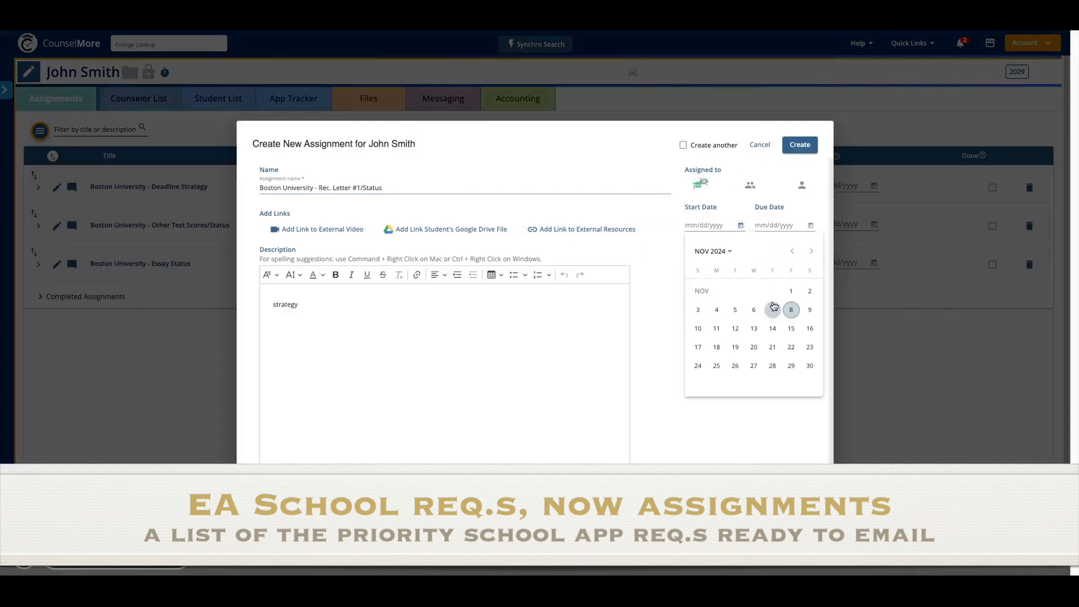
{"action": "left_click", "coordinate": [793, 311]}
{"action": "left_click", "coordinate": [808, 149]}
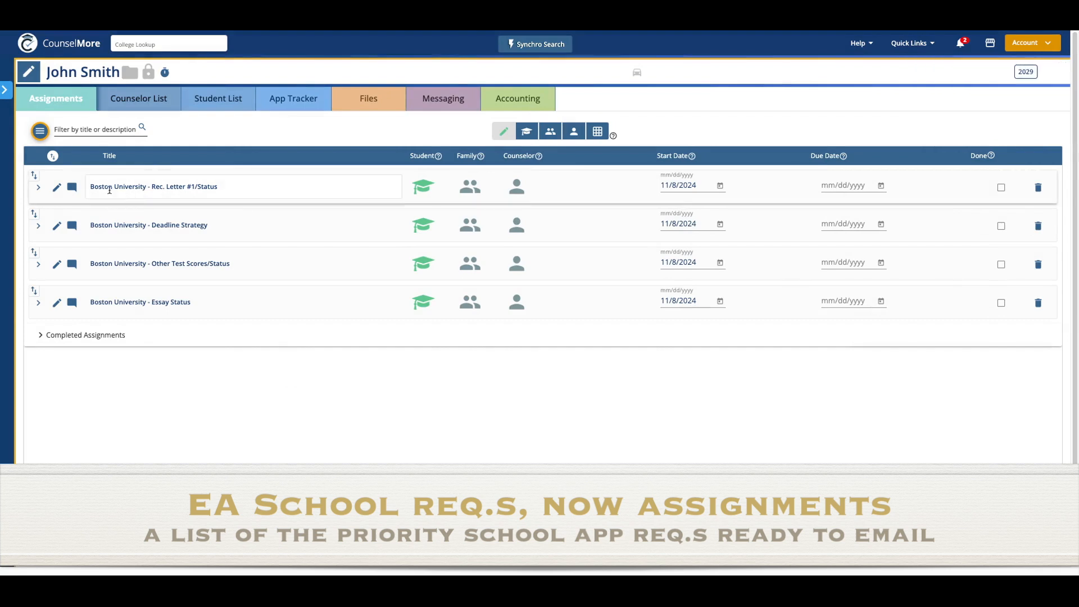
- Try emailing the assignments summary to the student and dismiss the not-sent notice
{"action": "left_click", "coordinate": [40, 132]}
{"action": "mouse_move", "coordinate": [54, 225]}
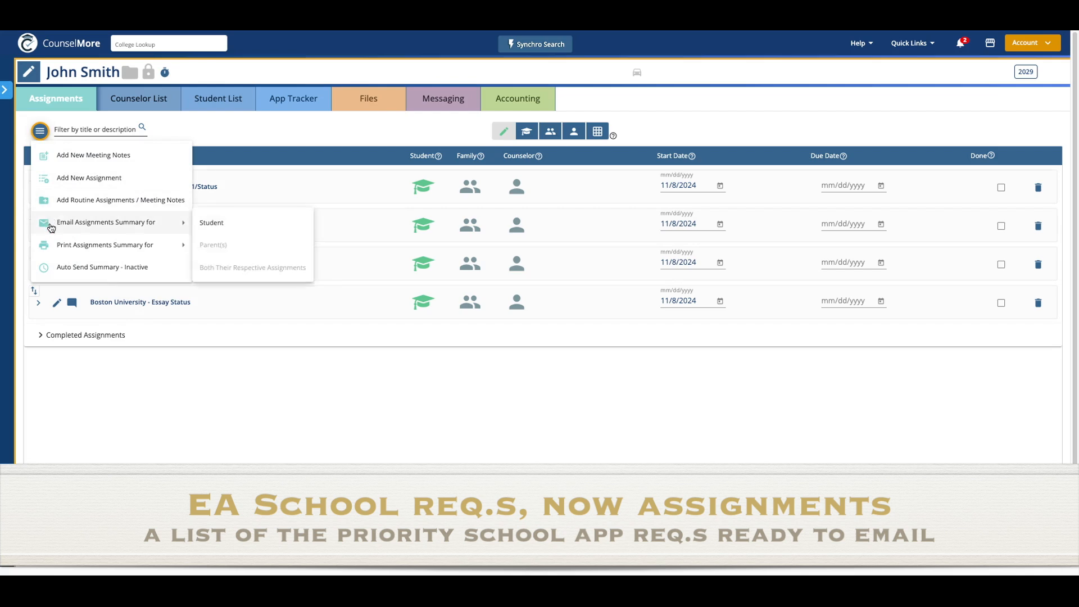
{"action": "left_click", "coordinate": [235, 226]}
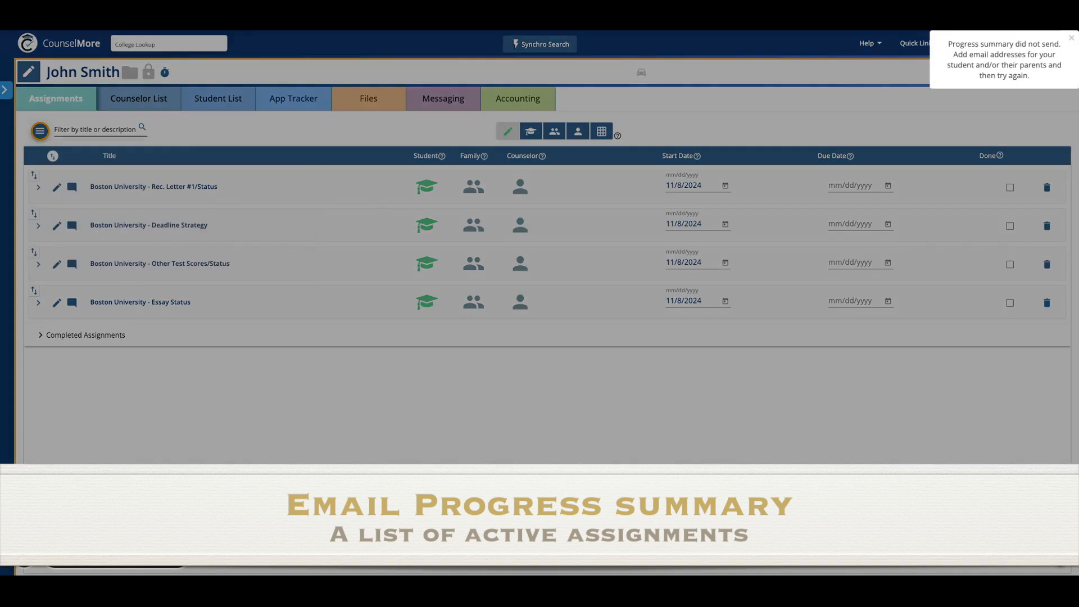
{"action": "left_click", "coordinate": [1071, 39]}
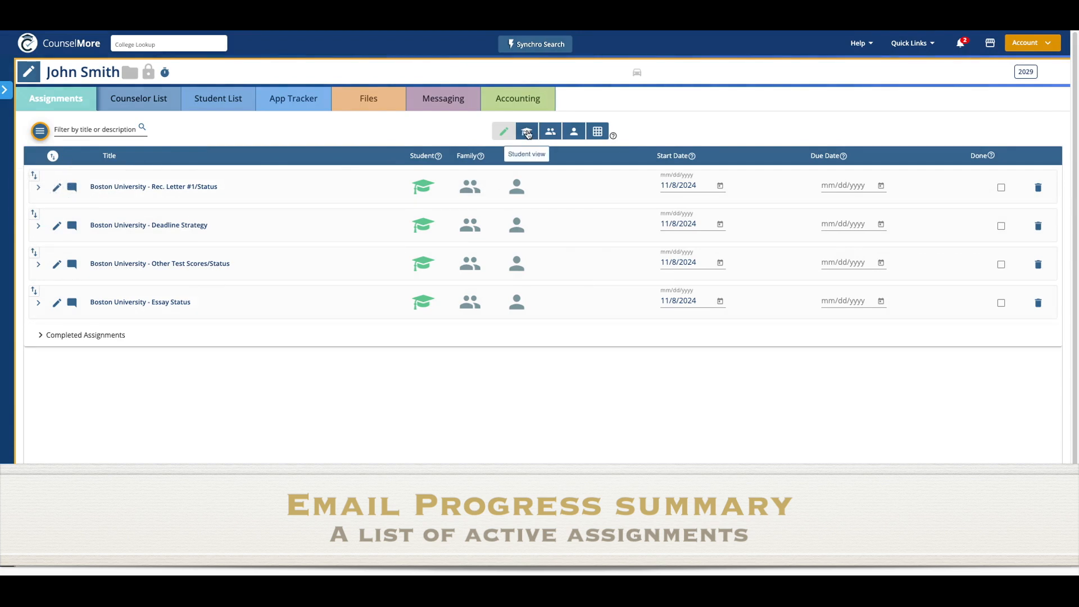
- In Student view, move Essay Status to the top of the assignment list
{"action": "left_click", "coordinate": [528, 133]}
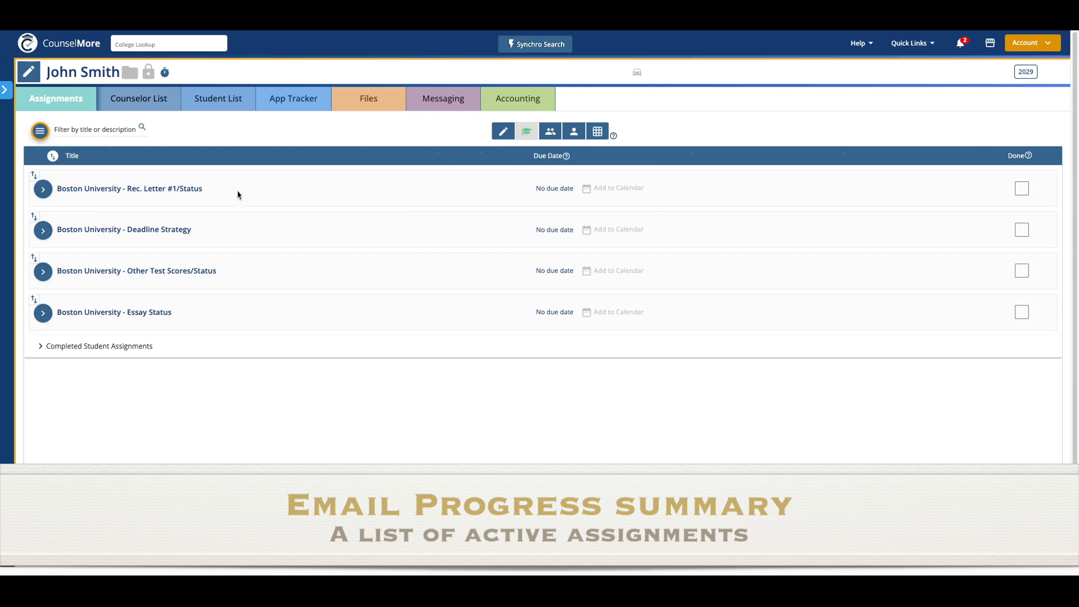
{"action": "left_click_drag", "start_coordinate": [33, 299], "coordinate": [49, 177]}
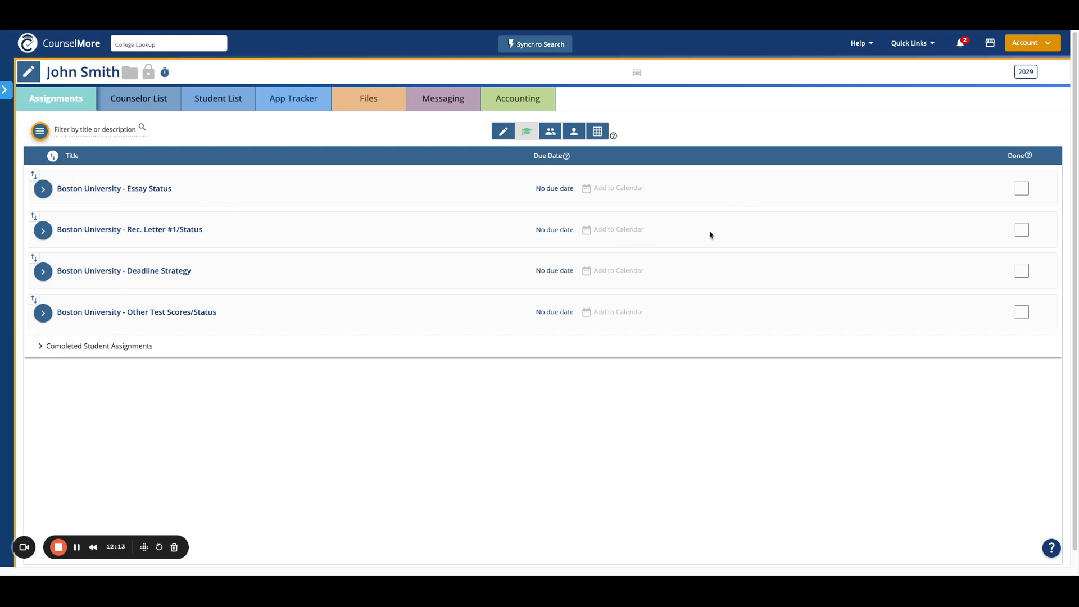
{"action": "left_click", "coordinate": [503, 131]}
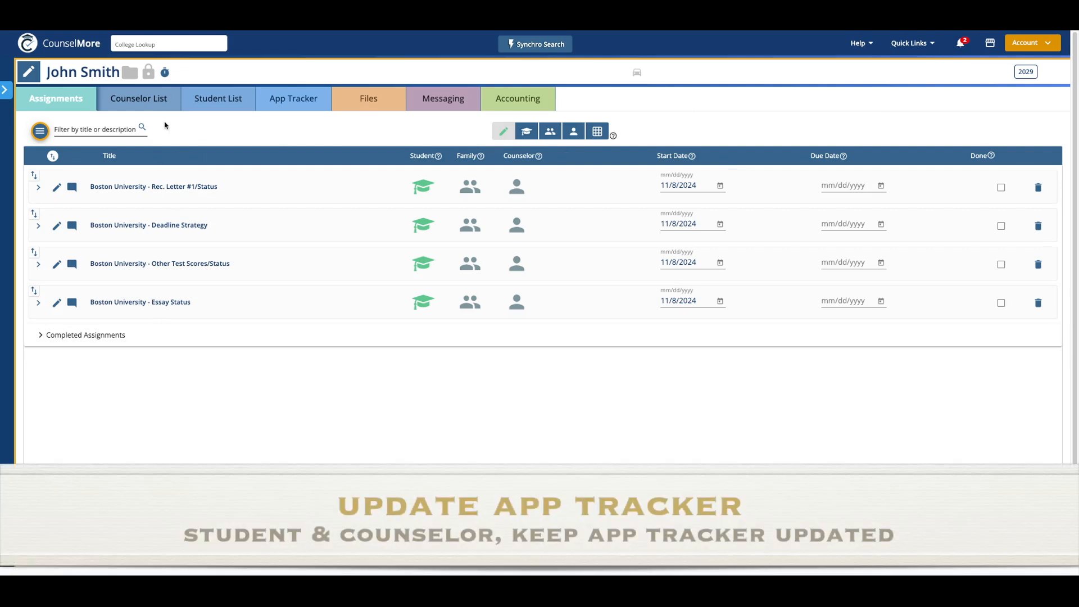
- Go back to the App Tracker, leaving Boston University's Deadline Strategy checkbox unticked
{"action": "left_click", "coordinate": [282, 101]}
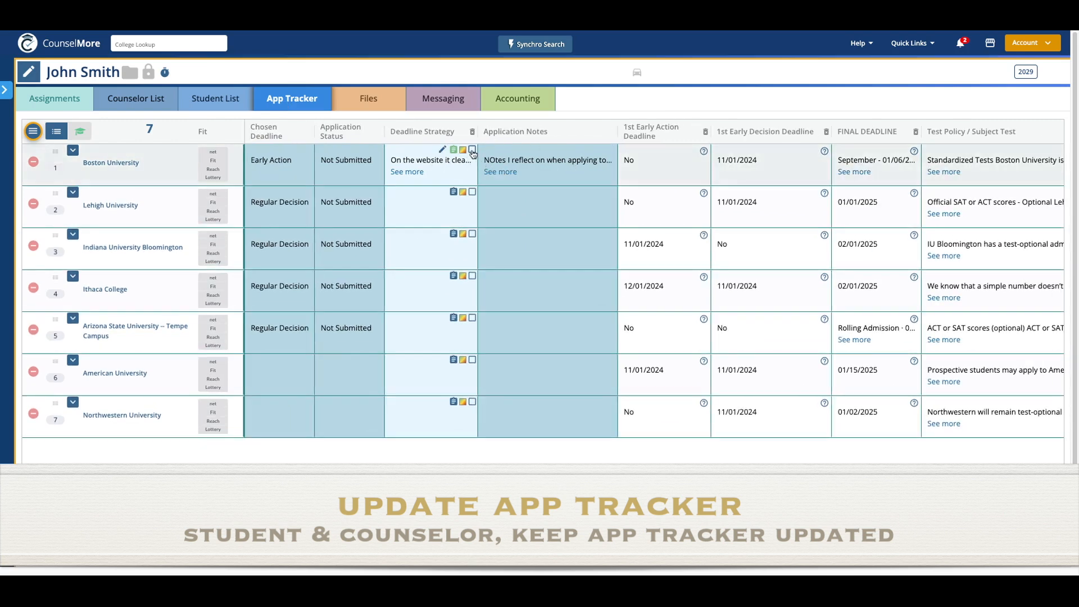
{"action": "left_click", "coordinate": [472, 151]}
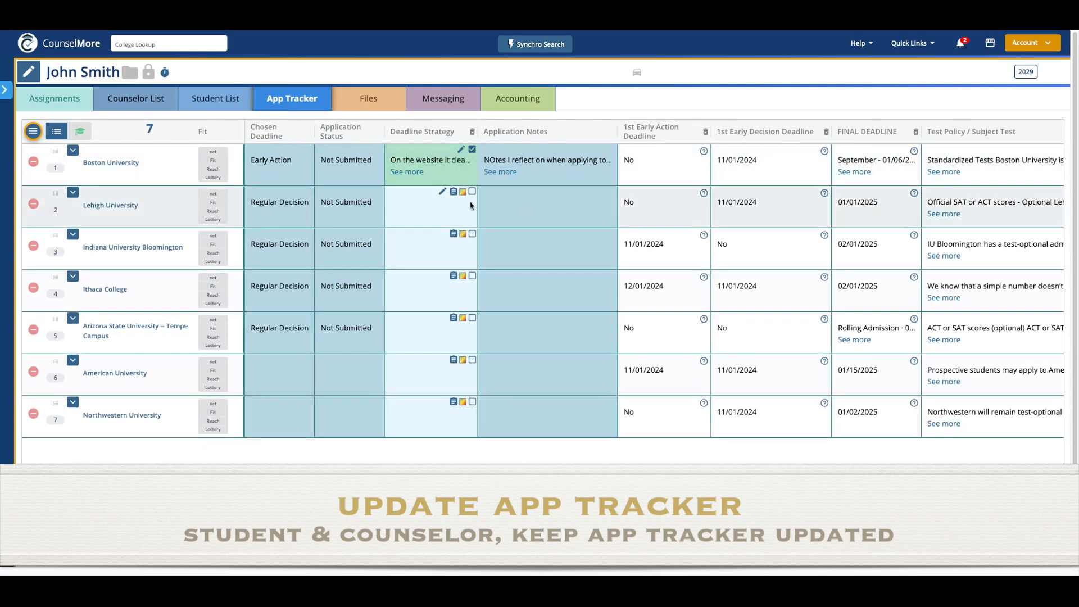
{"action": "left_click", "coordinate": [472, 150]}
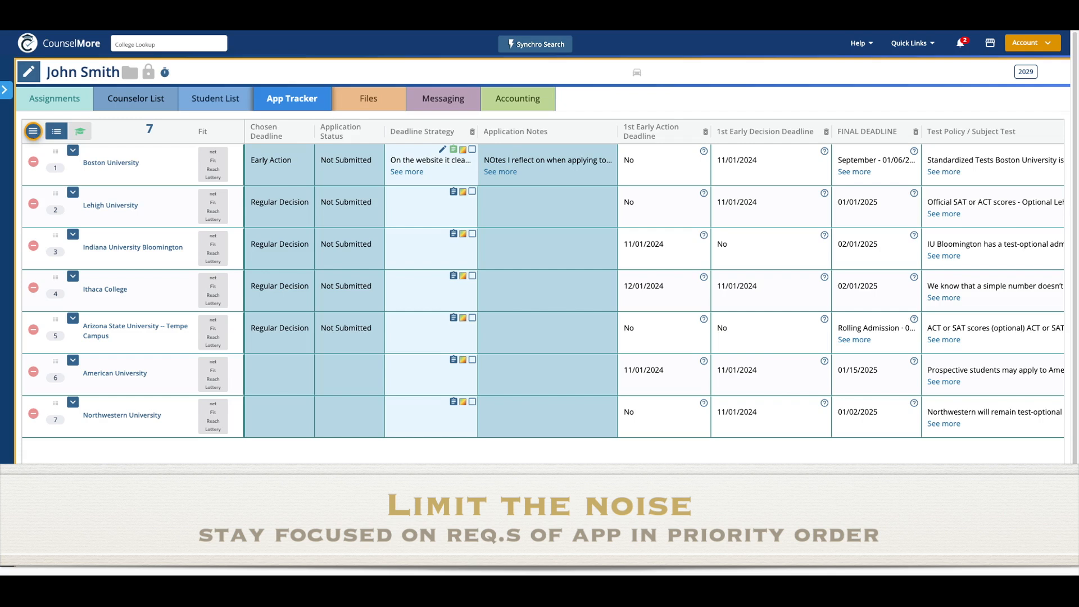
{"action": "left_click", "coordinate": [33, 131]}
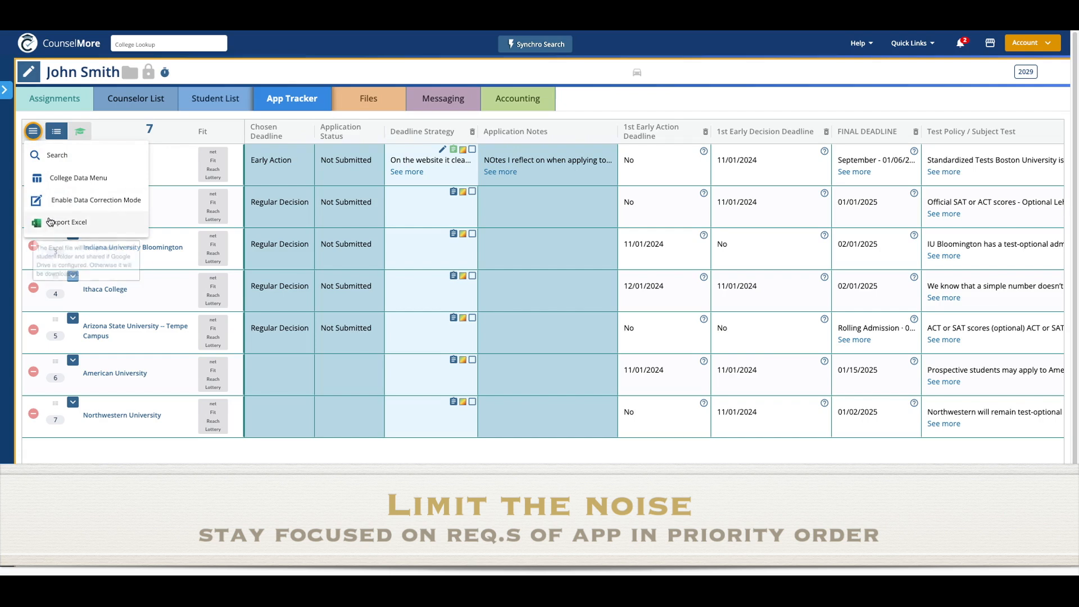
- Attempt an Excel export of the App Tracker, dismiss the error, and scroll right to Common App Member, Enrolled and Notes to Student
{"action": "left_click", "coordinate": [90, 233]}
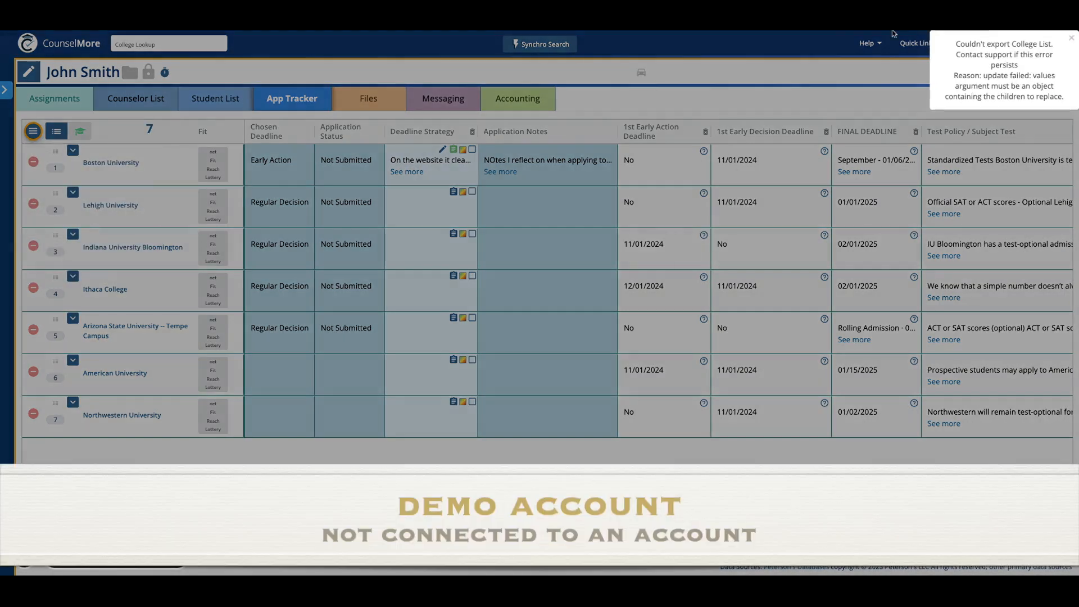
{"action": "left_click", "coordinate": [1071, 38]}
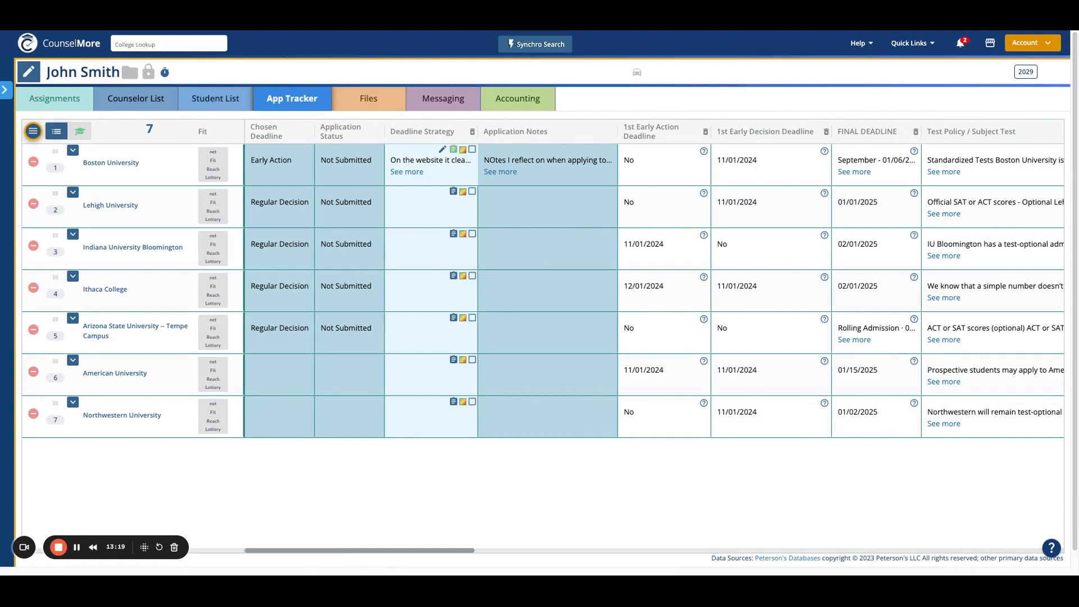
{"action": "left_click_drag", "start_coordinate": [347, 552], "coordinate": [563, 575]}
{"action": "left_click_drag", "start_coordinate": [586, 568], "coordinate": [940, 546]}
{"action": "left_click", "coordinate": [1027, 43]}
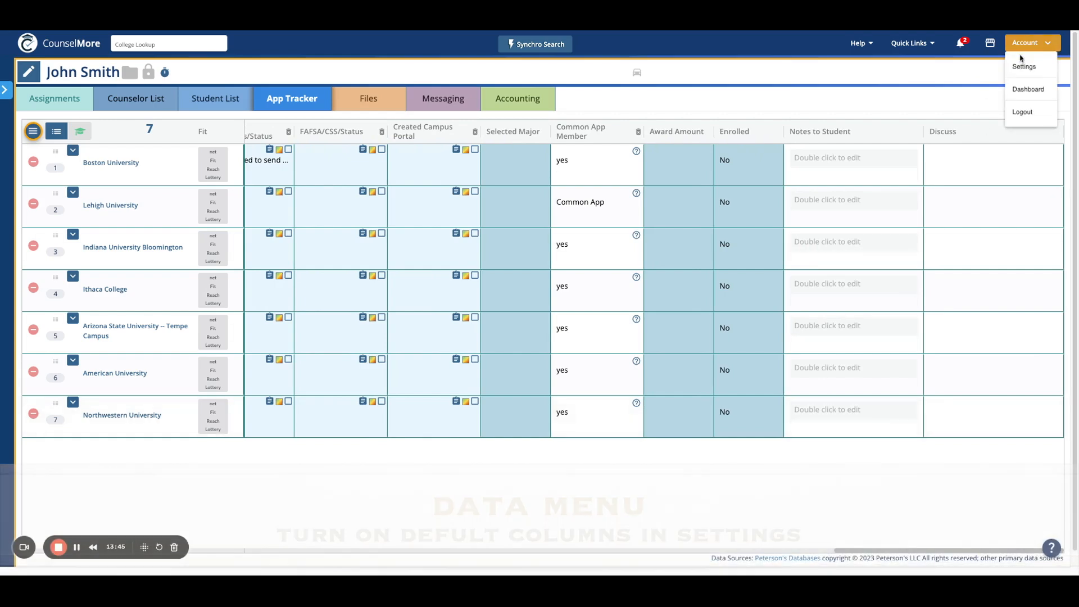
- In Account Settings, review the College Data Menu Defaults column counts and the Counselor, Student and App Tracker Reorder Columns lists
{"action": "left_click", "coordinate": [1020, 70]}
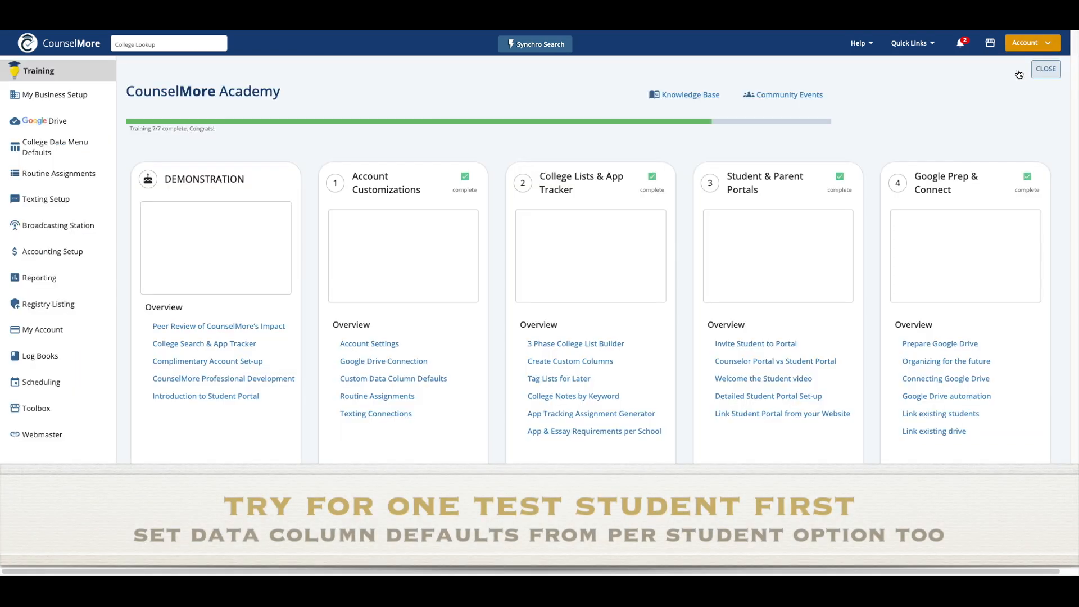
{"action": "left_click", "coordinate": [49, 151]}
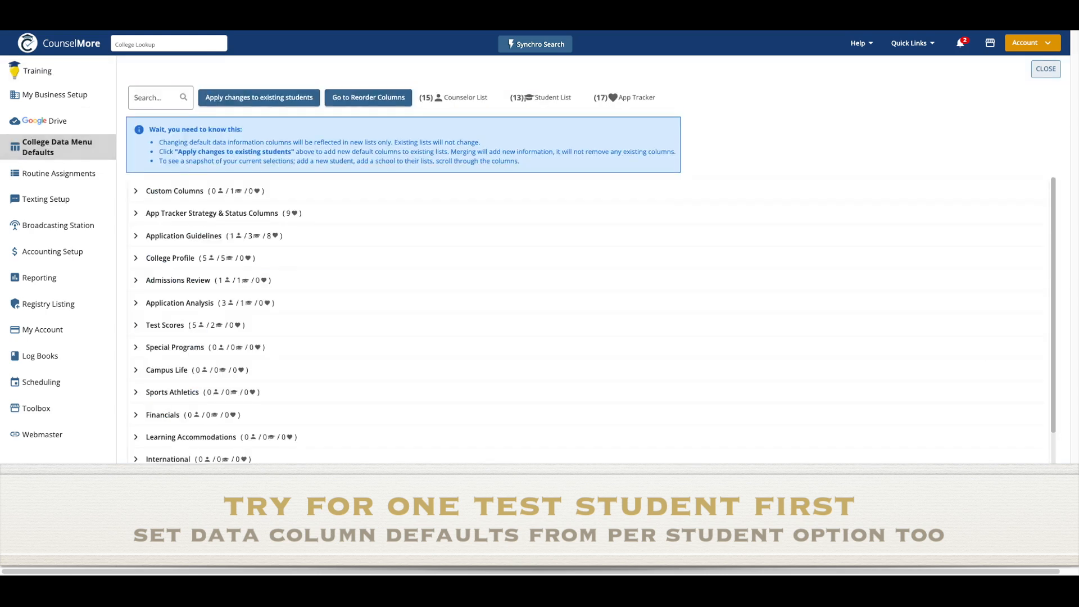
{"action": "scroll", "coordinate": [338, 354], "scroll_direction": "down", "scroll_amount": 1}
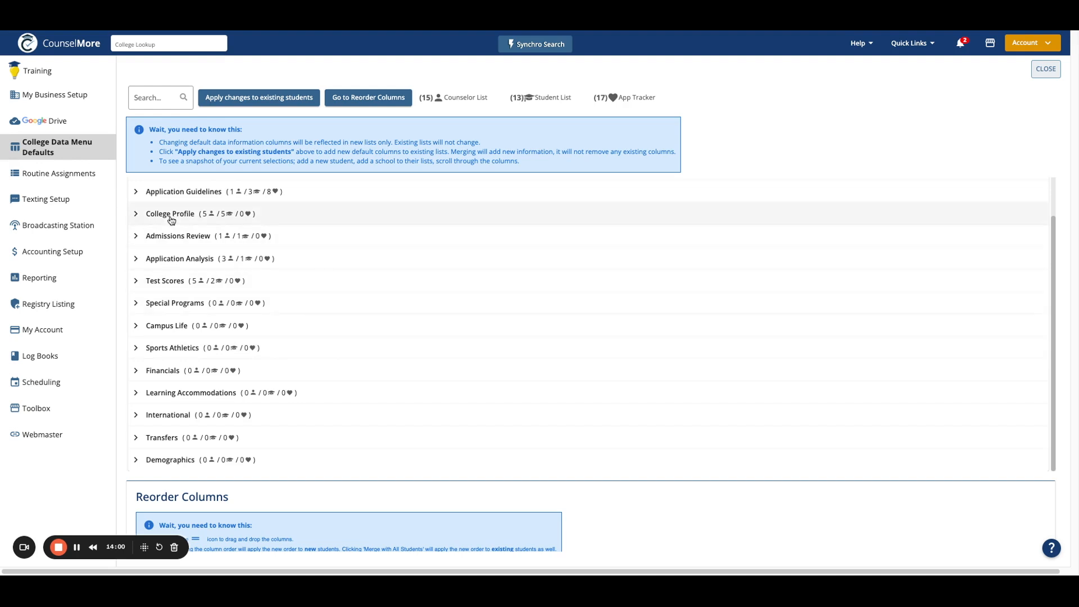
{"action": "left_click", "coordinate": [166, 98]}
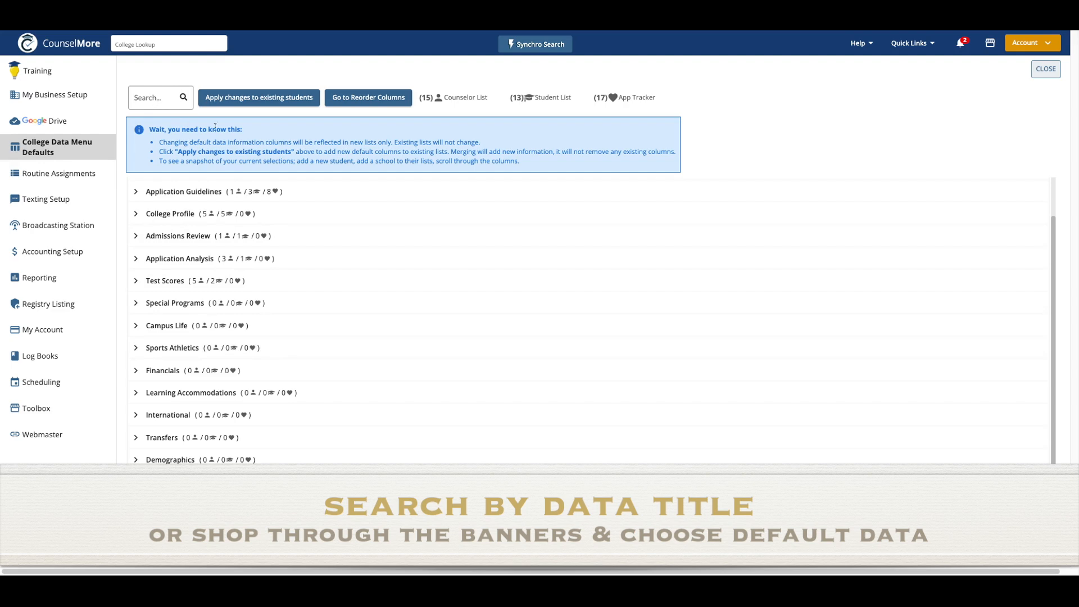
{"action": "mouse_move", "coordinate": [425, 97]}
{"action": "left_click_drag", "start_coordinate": [421, 97], "coordinate": [687, 103]}
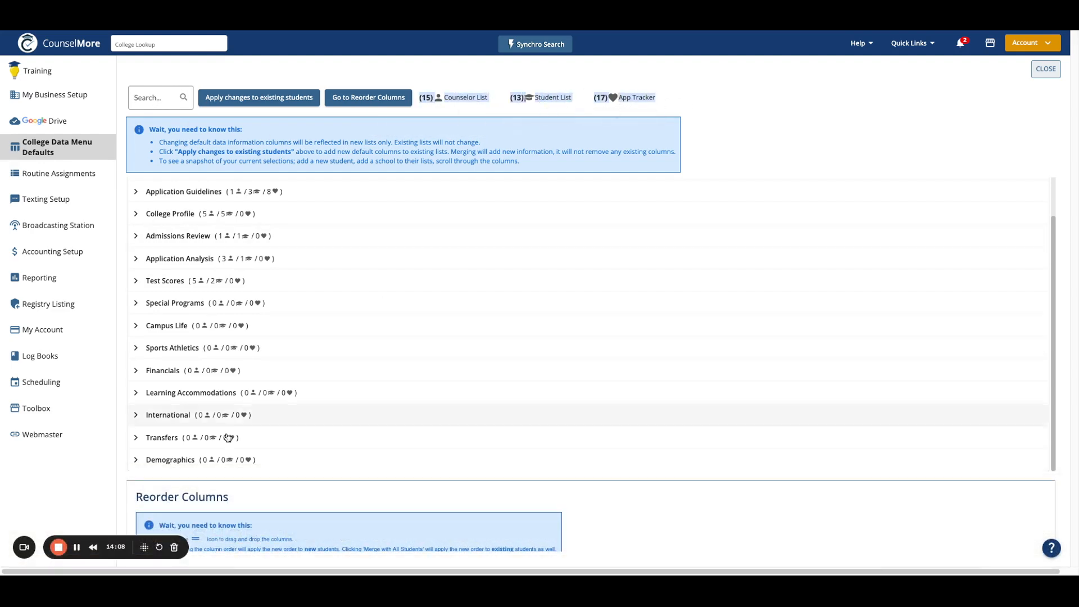
{"action": "scroll", "coordinate": [315, 462], "scroll_direction": "down", "scroll_amount": 4}
{"action": "scroll", "coordinate": [315, 462], "scroll_direction": "down", "scroll_amount": 1}
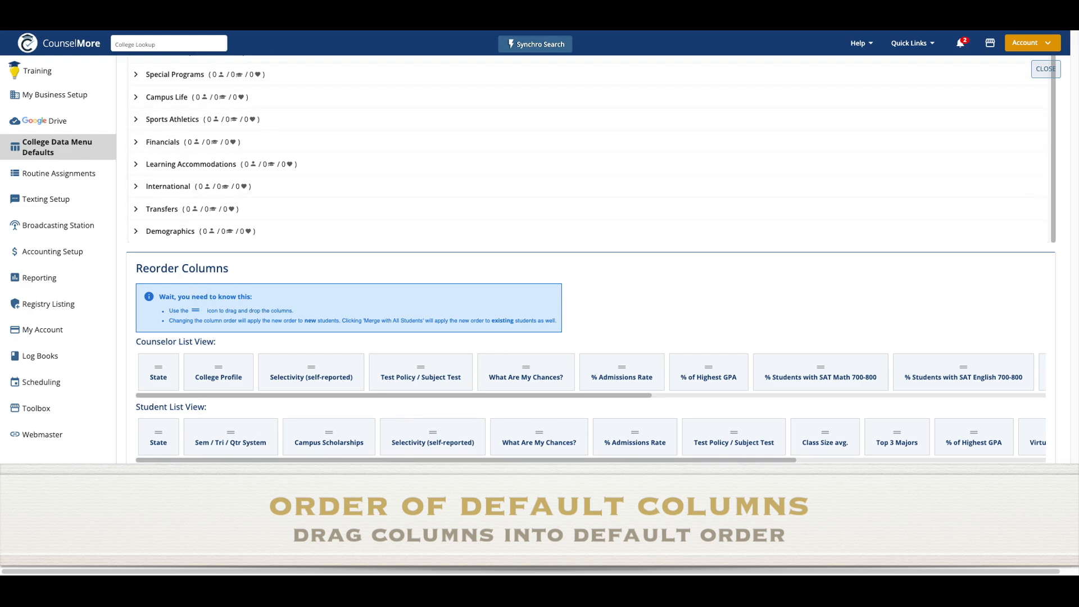
- Close the data column defaults page and go back to the student's Assignments with four Boston University tasks
{"action": "scroll", "coordinate": [373, 351], "scroll_direction": "up", "scroll_amount": 5}
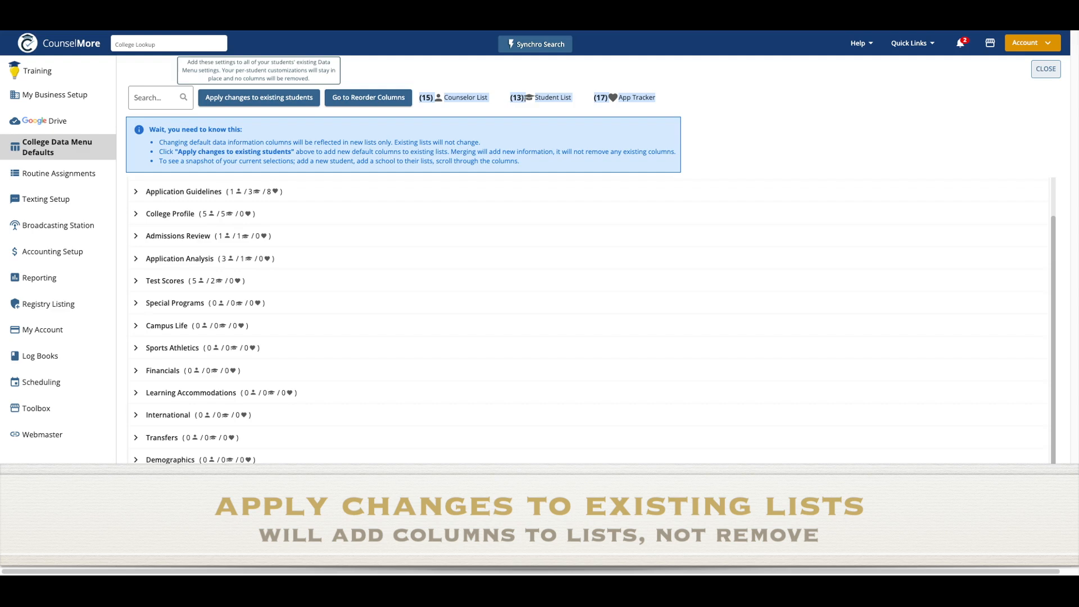
{"action": "scroll", "coordinate": [421, 436], "scroll_direction": "down", "scroll_amount": 4}
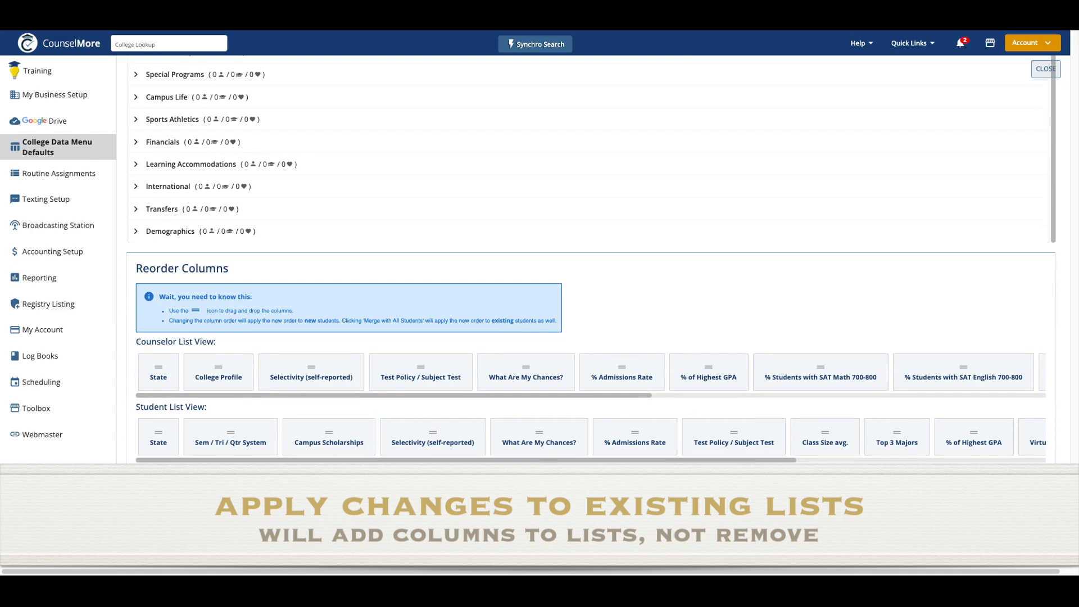
{"action": "scroll", "coordinate": [338, 276], "scroll_direction": "up", "scroll_amount": 4}
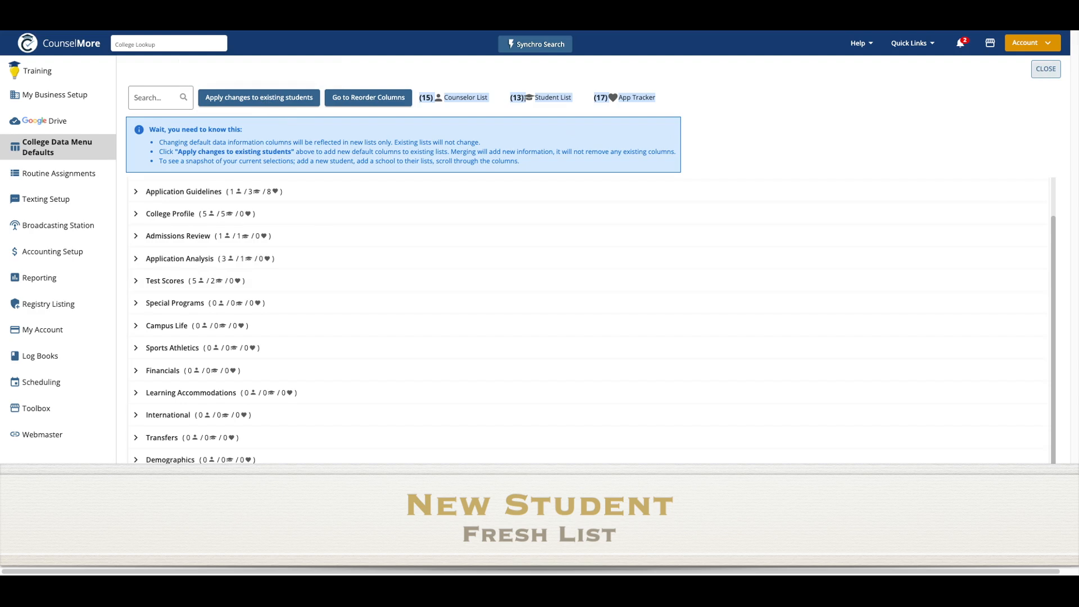
{"action": "left_click", "coordinate": [1058, 70]}
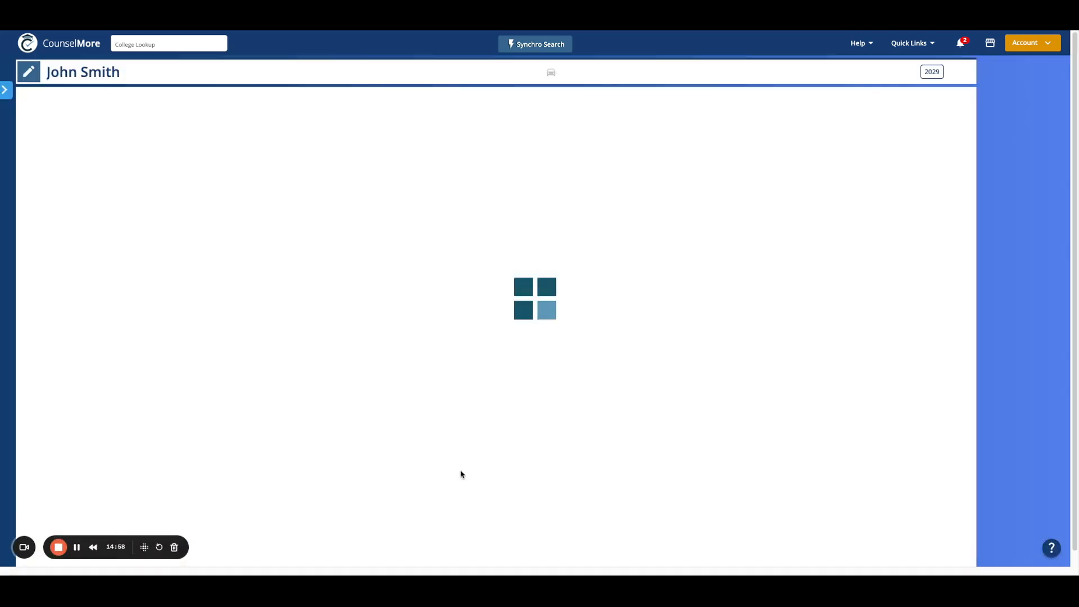
{"action": "left_click", "coordinate": [59, 549]}
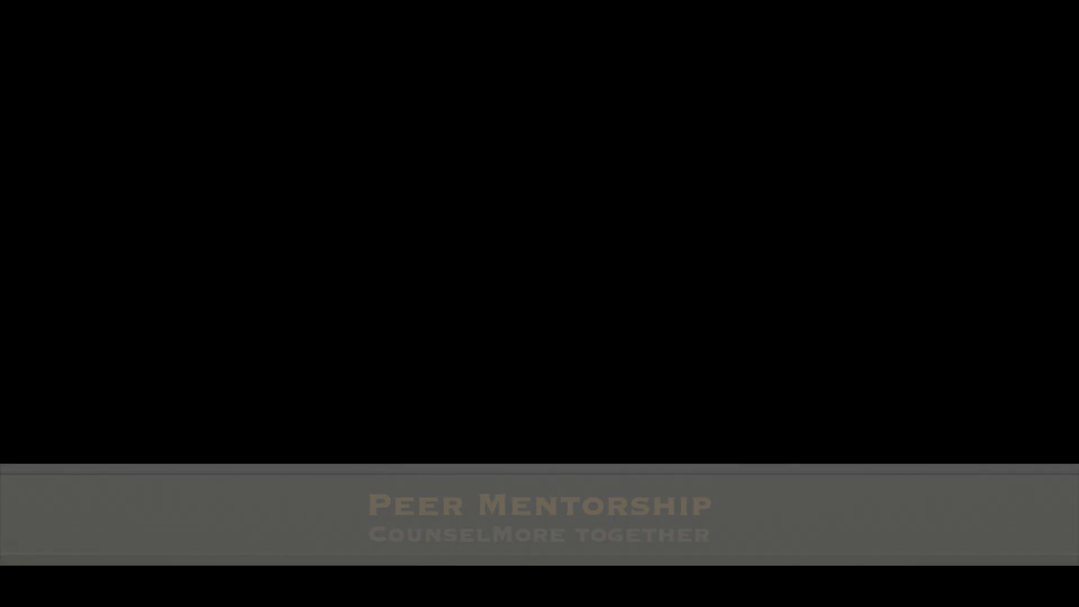